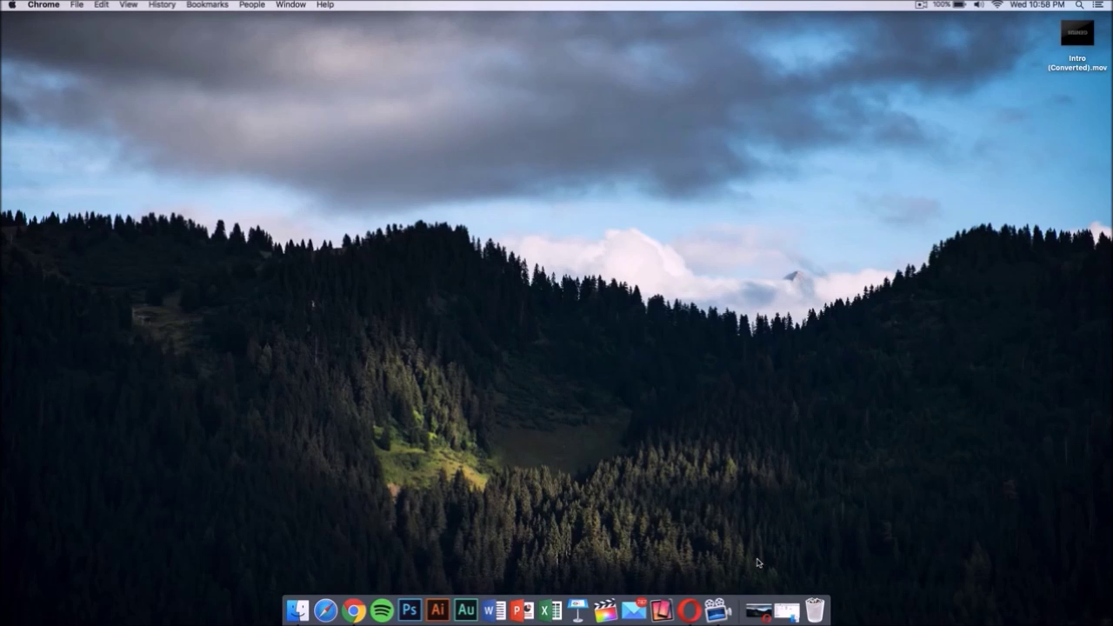
Switch to Opera, close the Unsplash photo tab, and go to the free trial from Adobe's After Effects page.
click(688, 610)
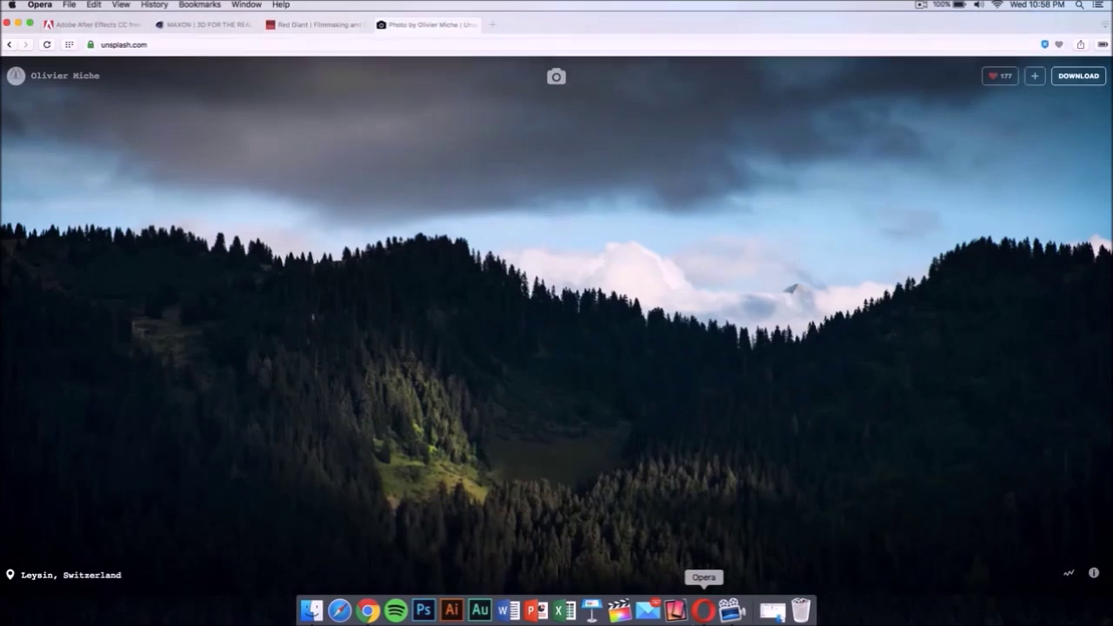
click(382, 25)
click(92, 23)
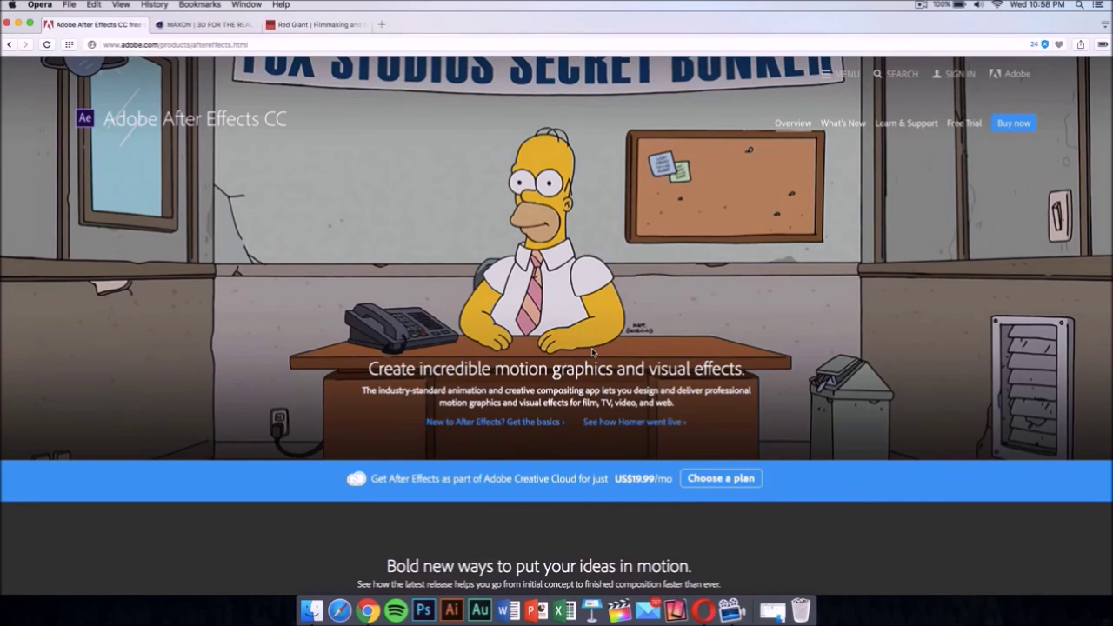
scroll(594, 353, down, 10)
scroll(609, 351, up, 10)
click(960, 123)
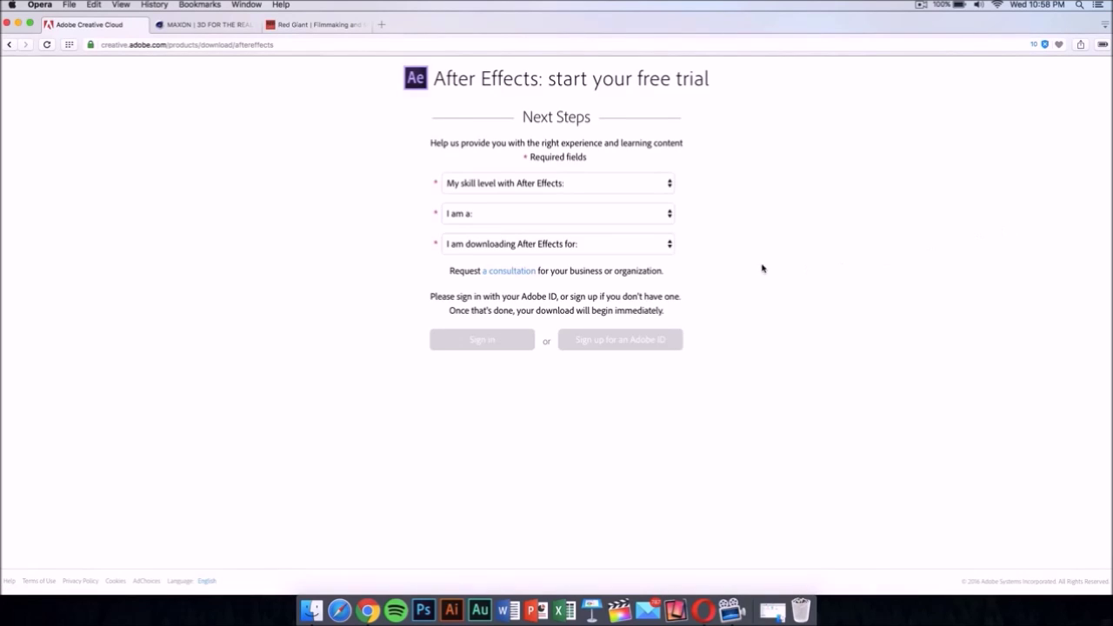
Complete the trial questionnaire with Experienced, Web or Mobile Designer/Developer and My organization's use (not involved in the decision), and proceed to Adobe ID sign-up.
click(593, 186)
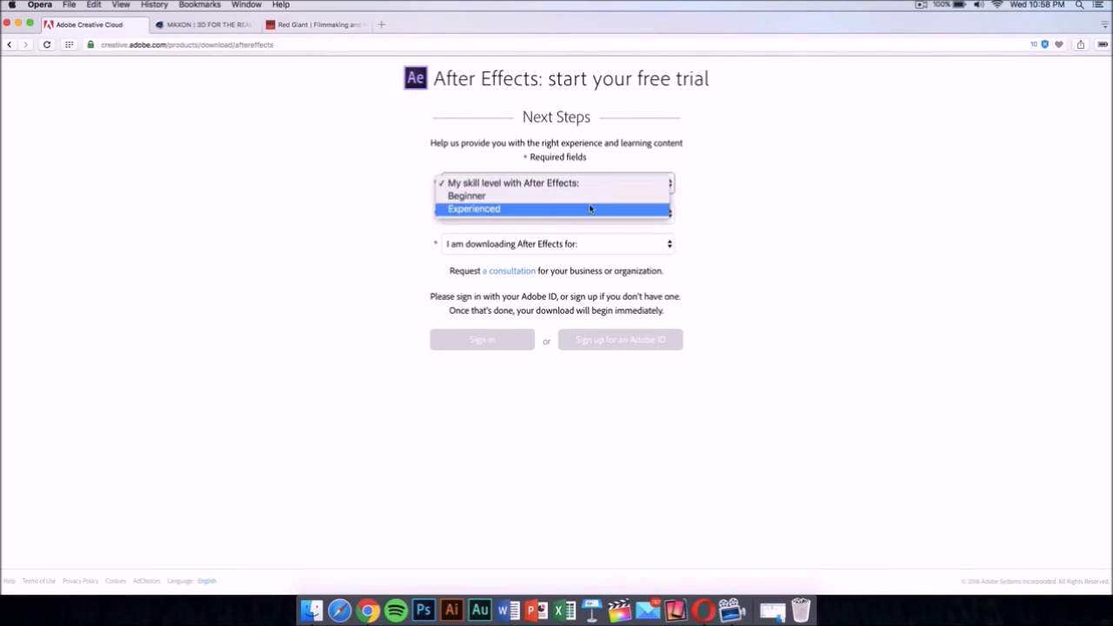
click(591, 208)
click(591, 214)
click(577, 251)
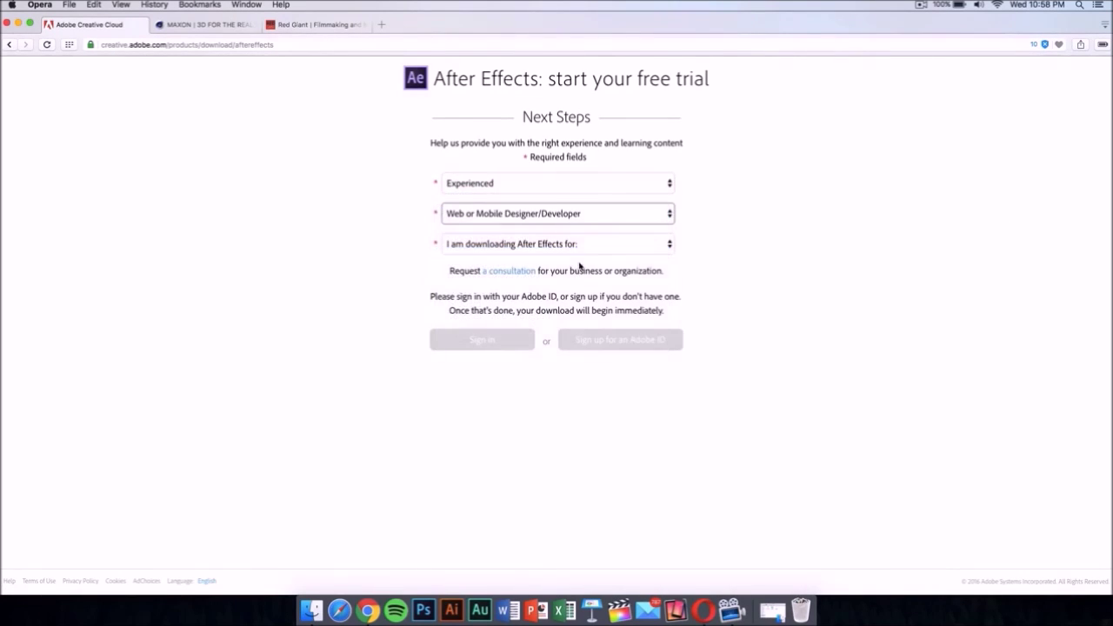
click(580, 245)
click(582, 299)
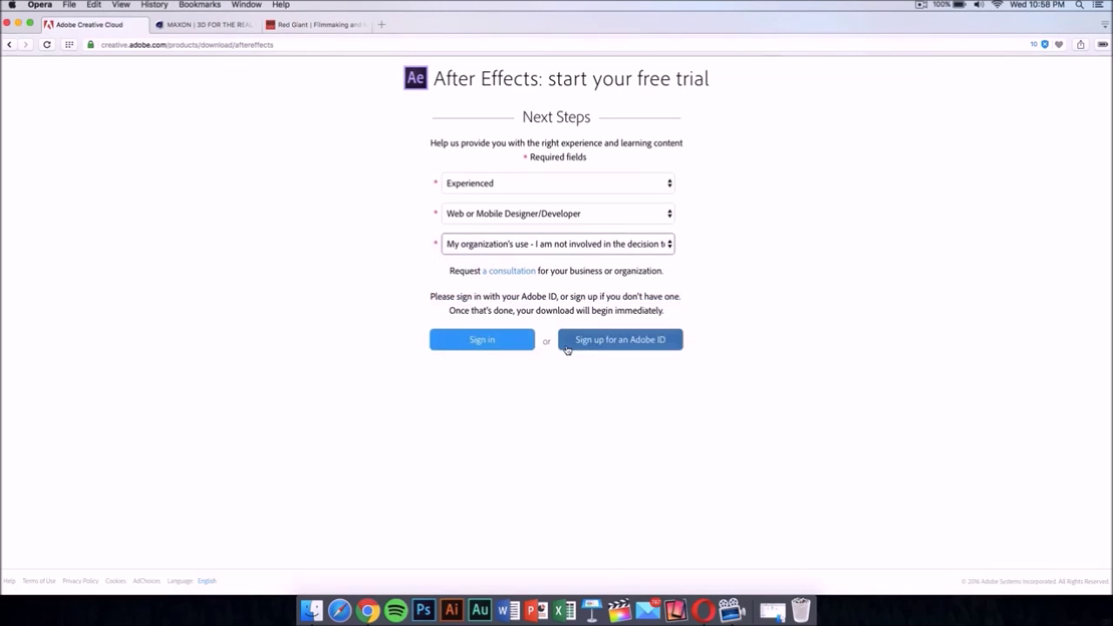
click(595, 348)
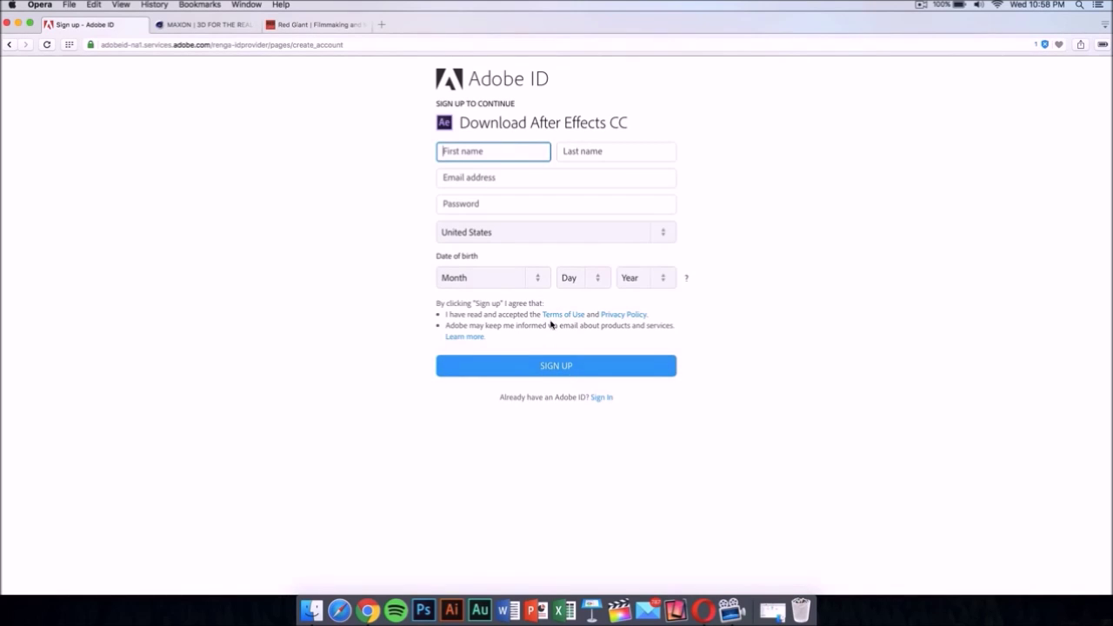
Close the Adobe sign-up page and review the fields of MAXON's Cinema 4D R17 demo download form.
click(49, 26)
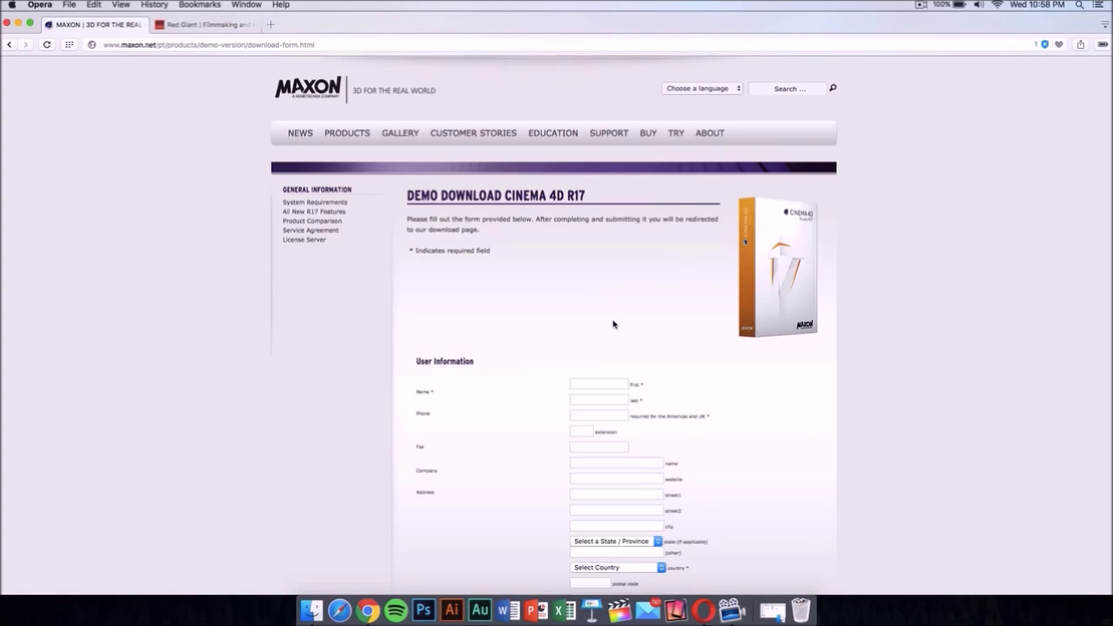
scroll(613, 324, down, 15)
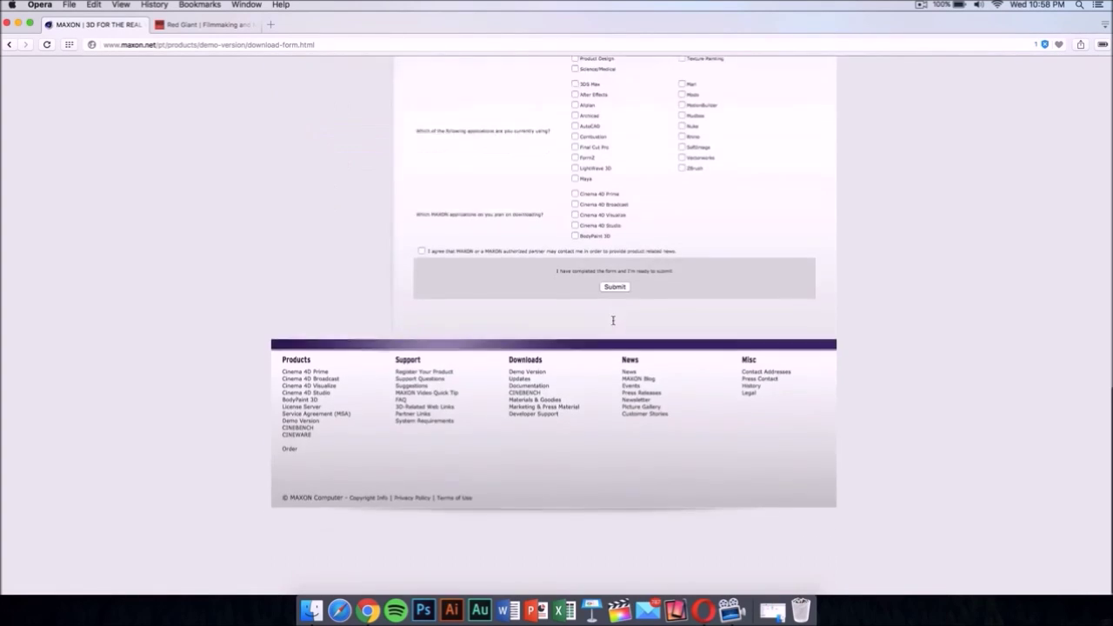
scroll(613, 325, up, 15)
scroll(613, 324, down, 4)
scroll(613, 324, up, 4)
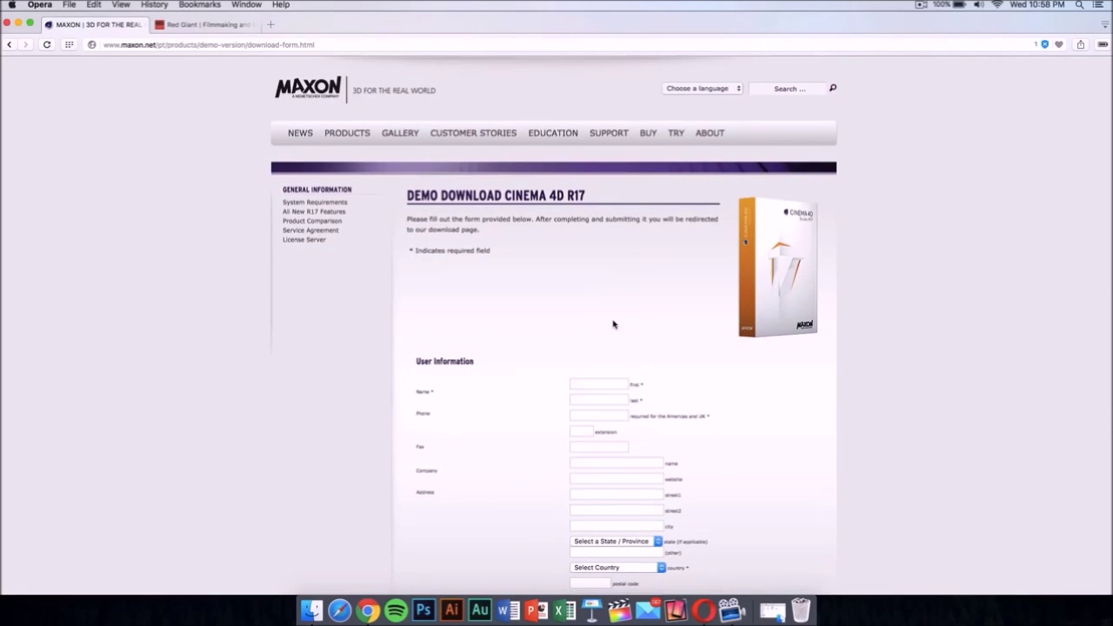
scroll(582, 305, down, 12)
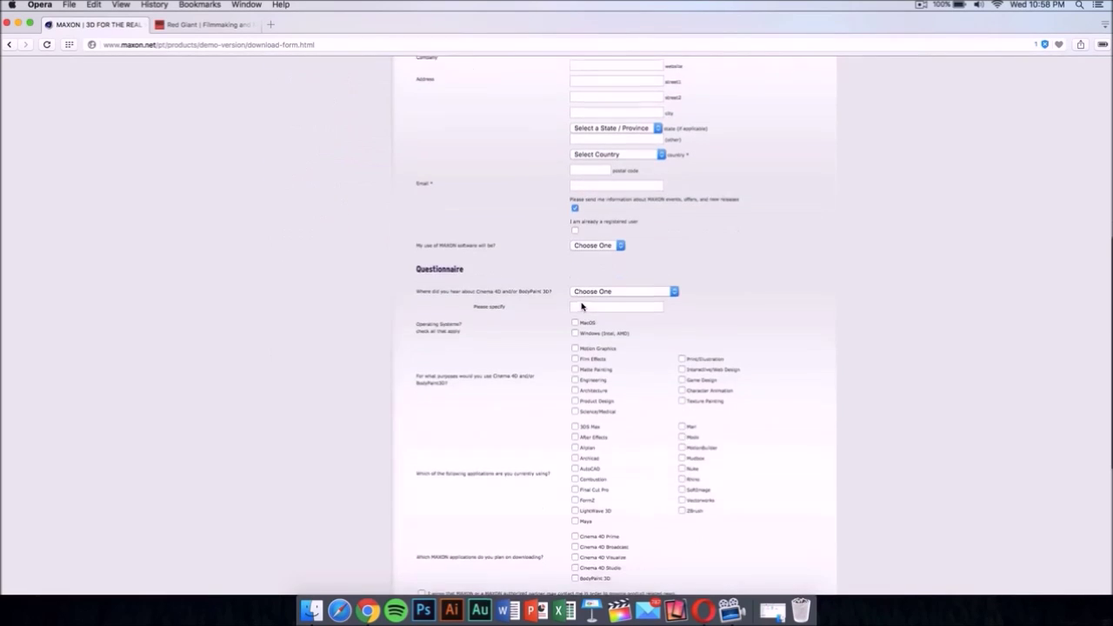
scroll(582, 303, up, 12)
scroll(583, 304, down, 12)
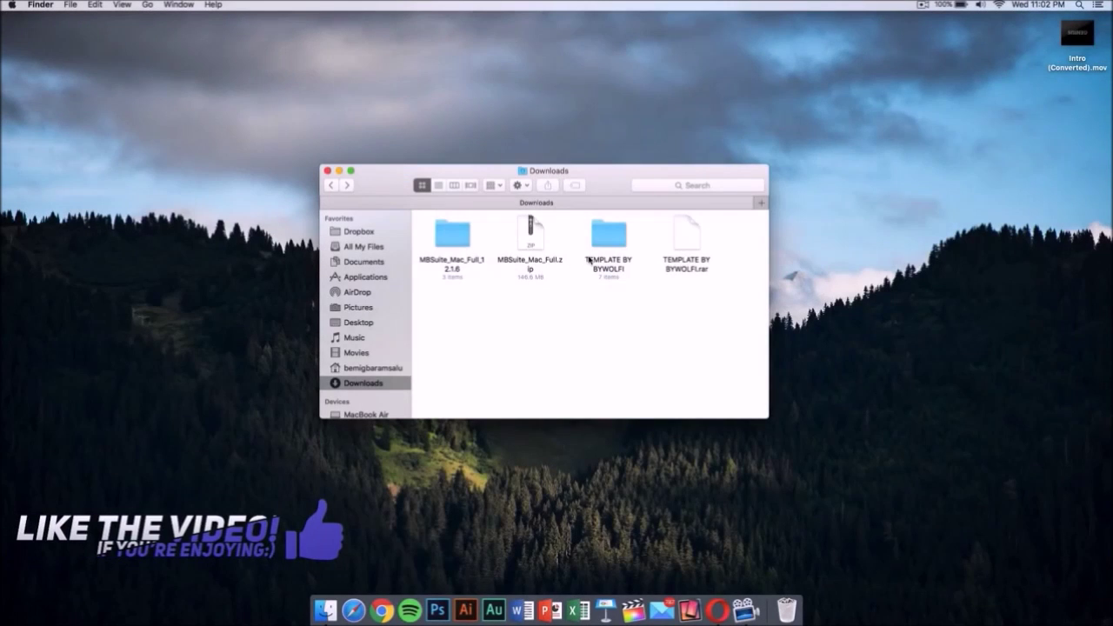
Open C4D Part.c4d from the TEMPLATE BY BYWOLFI folder in Cinema 4D.
double_click(607, 235)
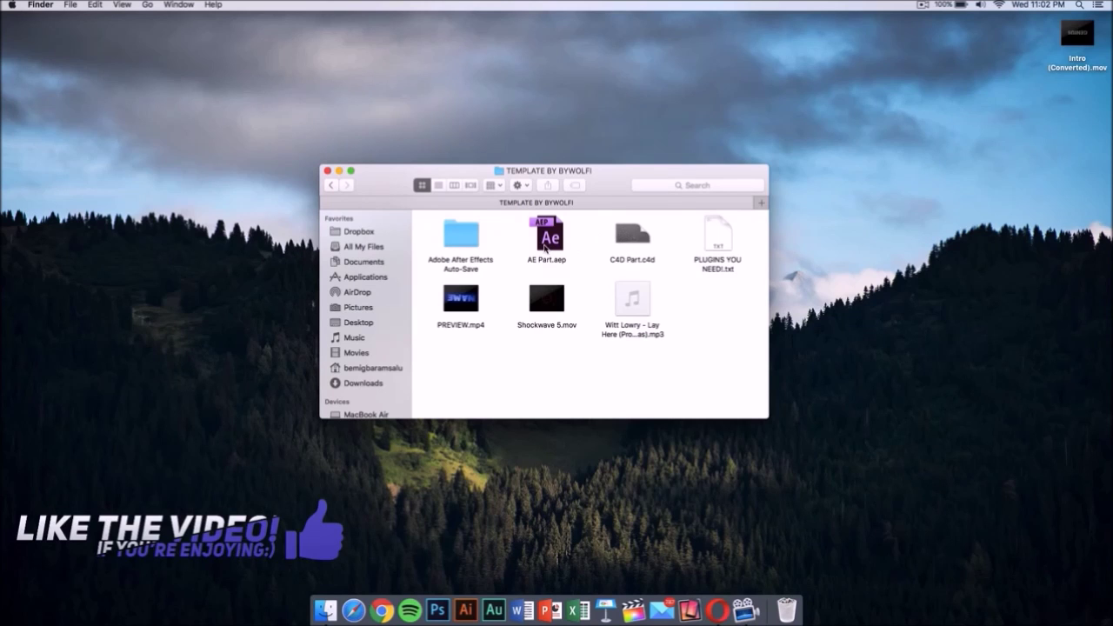
double_click(627, 234)
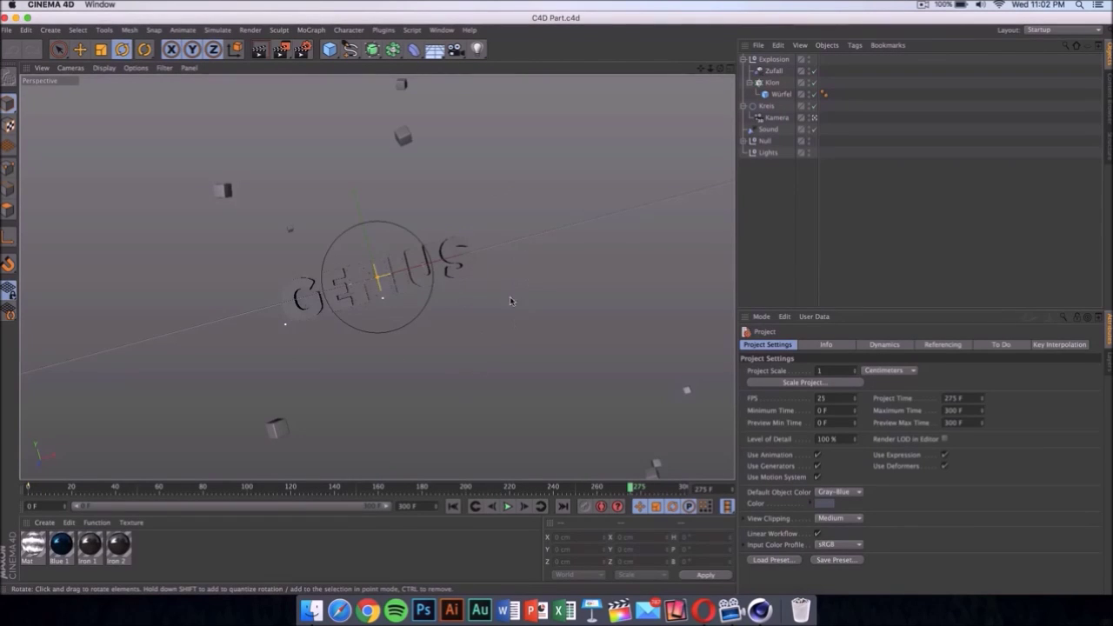
Replace the GENIUS wording of the 70 cm deep MoText object with TECH.
click(470, 276)
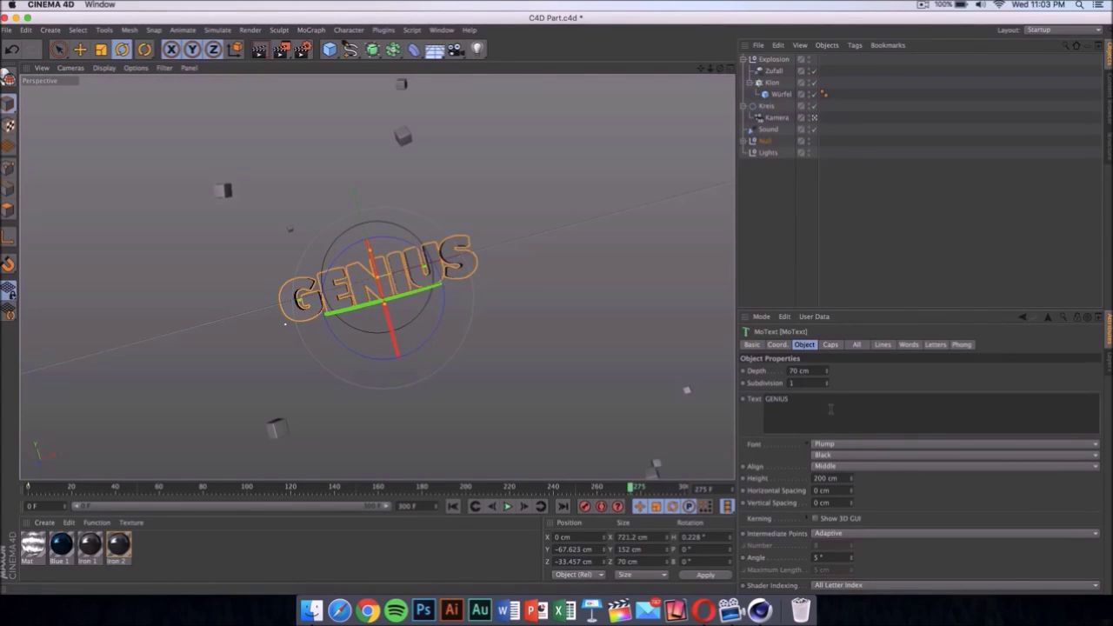
double_click(830, 409)
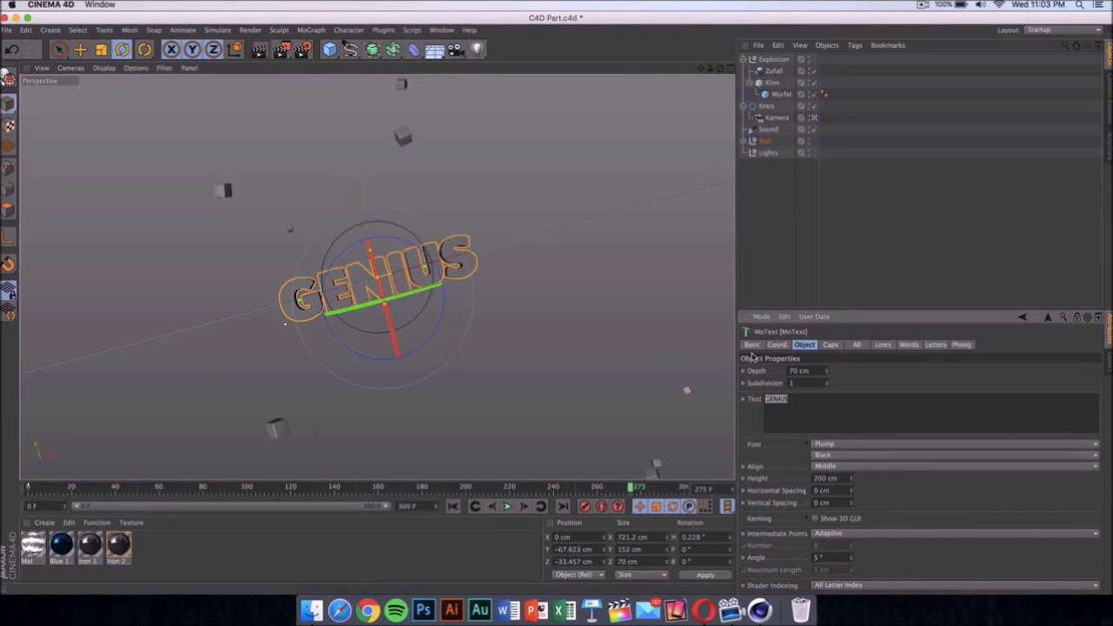
key(BackSpace)
click(639, 302)
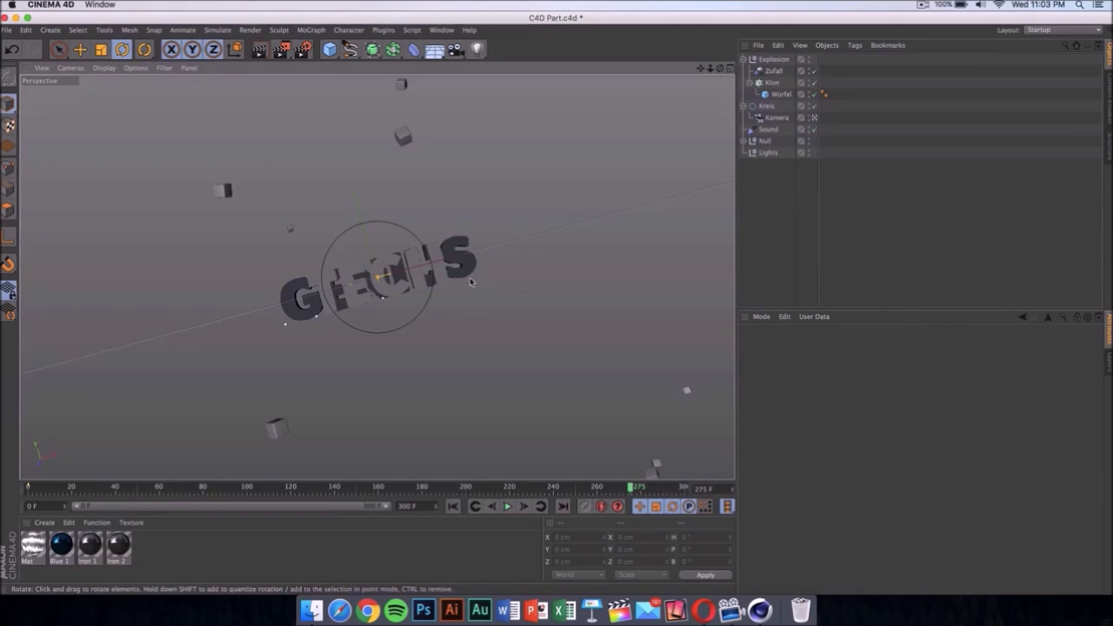
Change the remaining GENIUS text, the 55 cm deep MoText object, to TECH.
click(470, 280)
click(817, 398)
key(super+a)
key(BackSpace)
text(TEC)
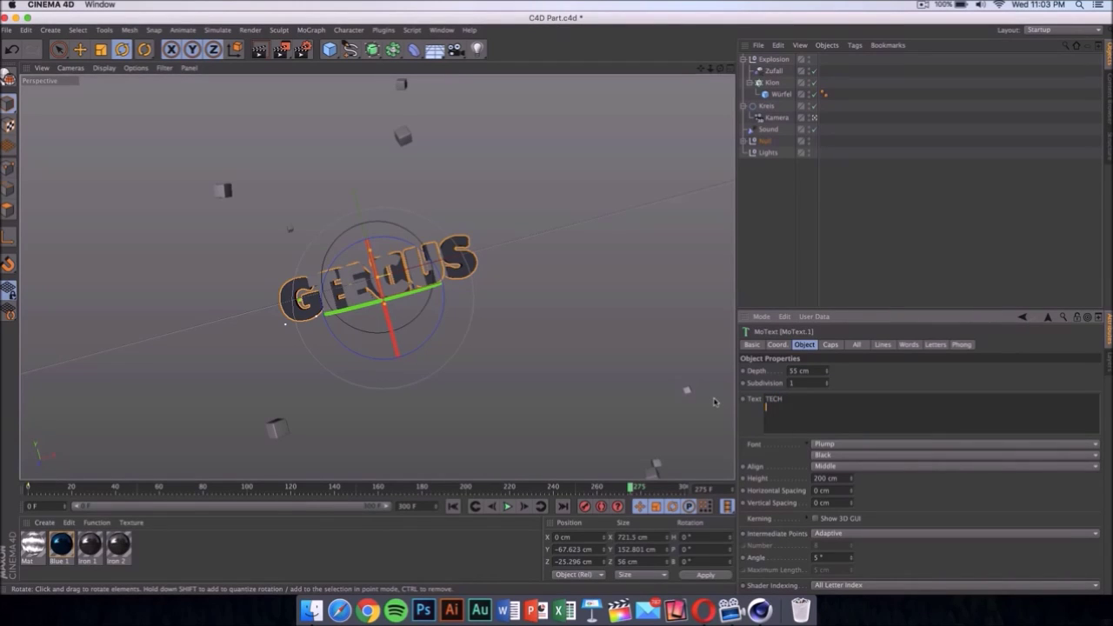
click(635, 289)
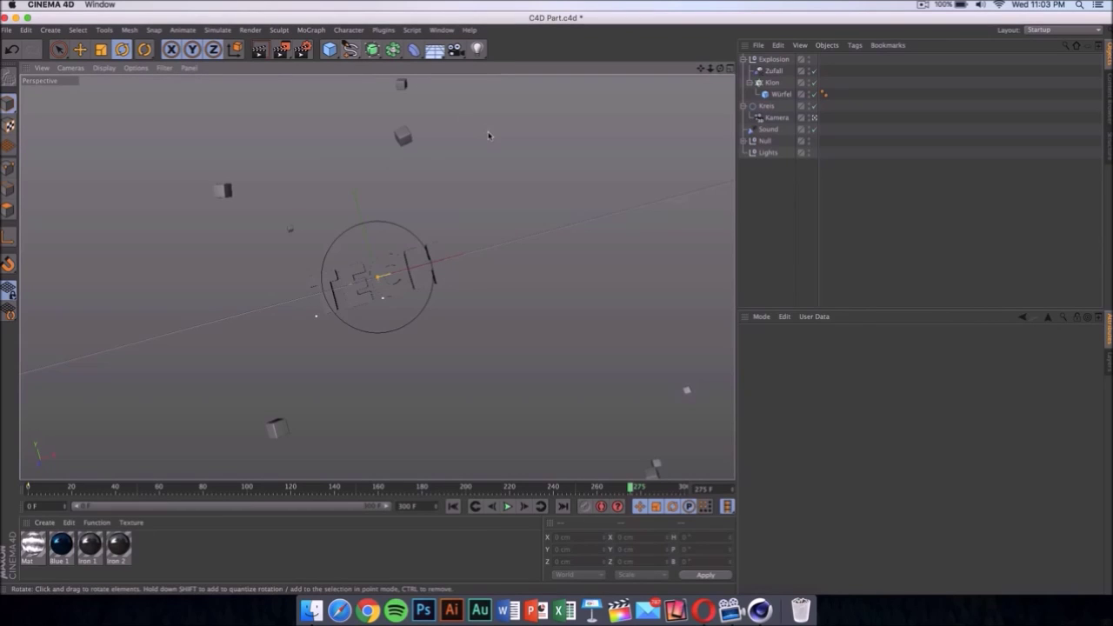
Play the animation, stop it at frame 216, and render the current view as a preview despite missing textures.
click(508, 506)
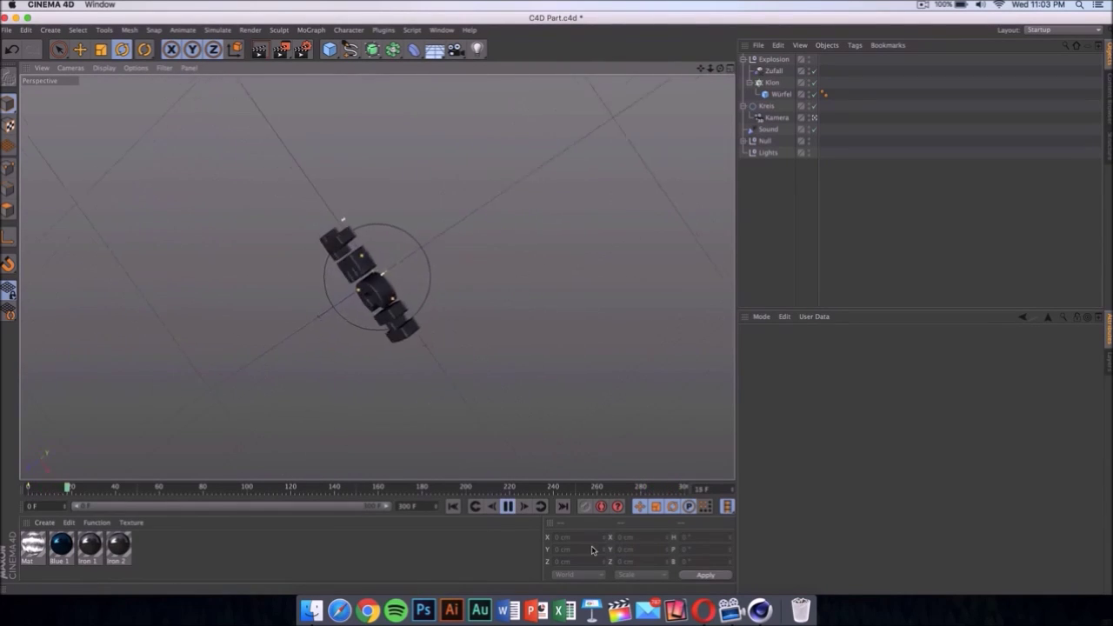
click(508, 507)
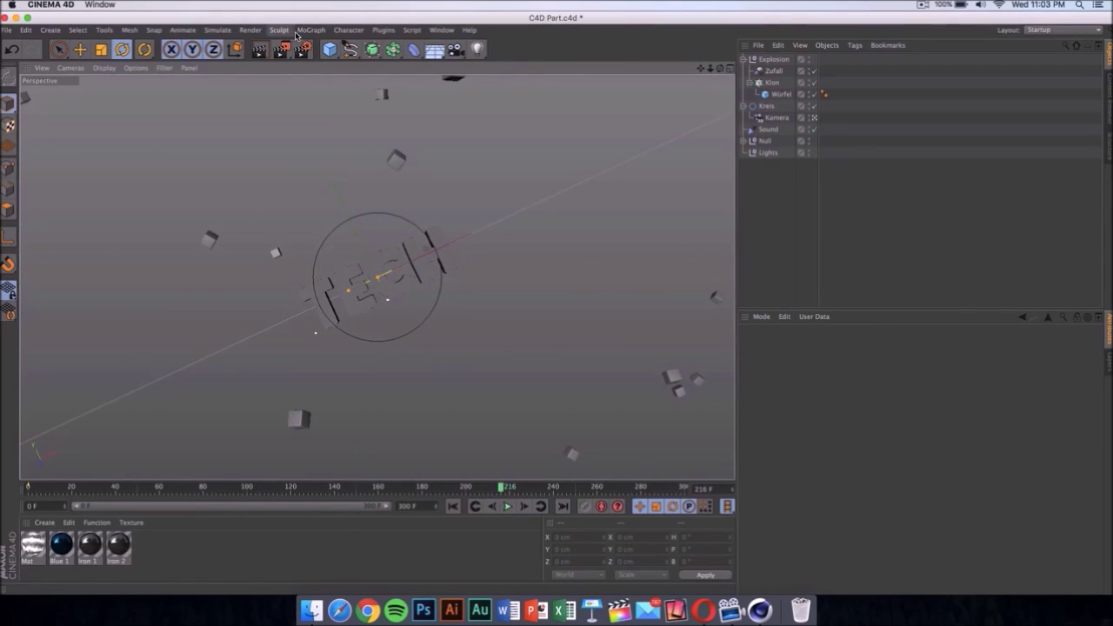
click(251, 30)
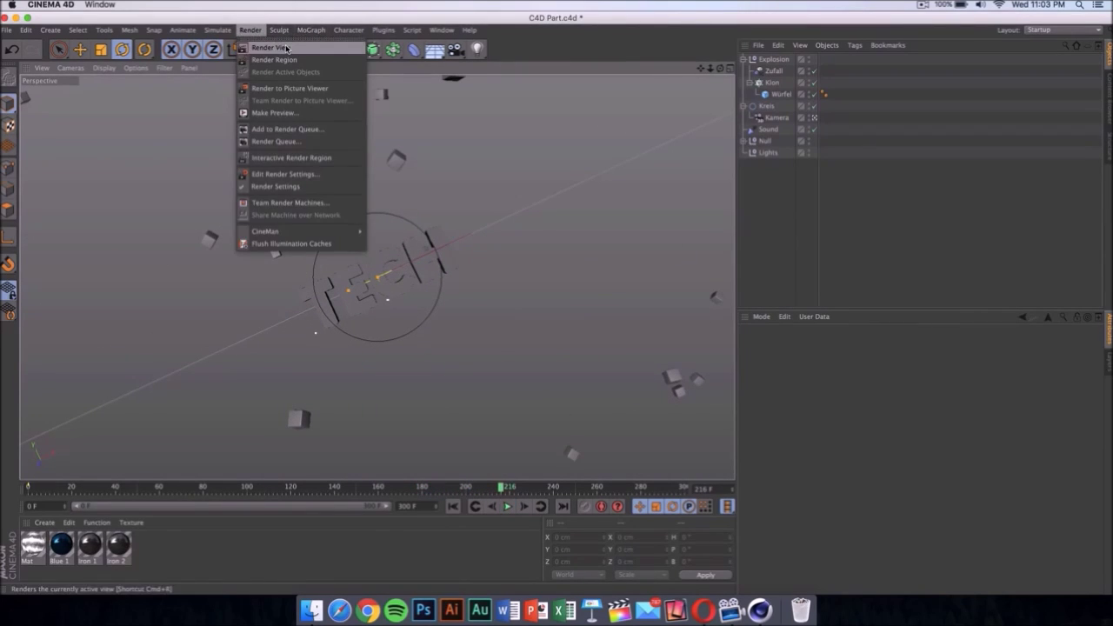
click(286, 46)
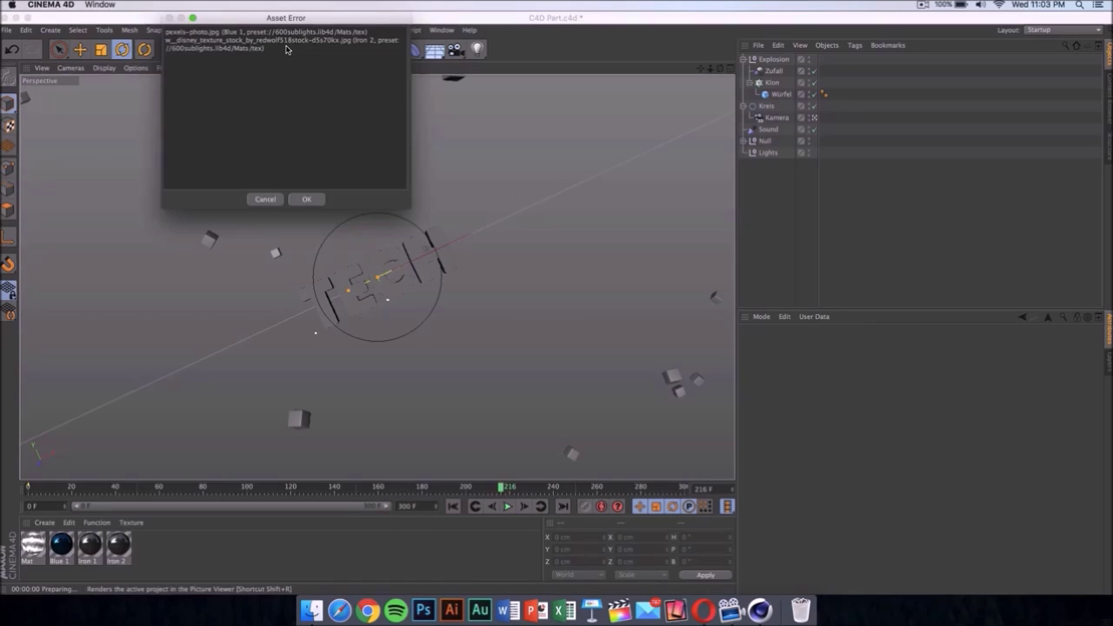
click(313, 201)
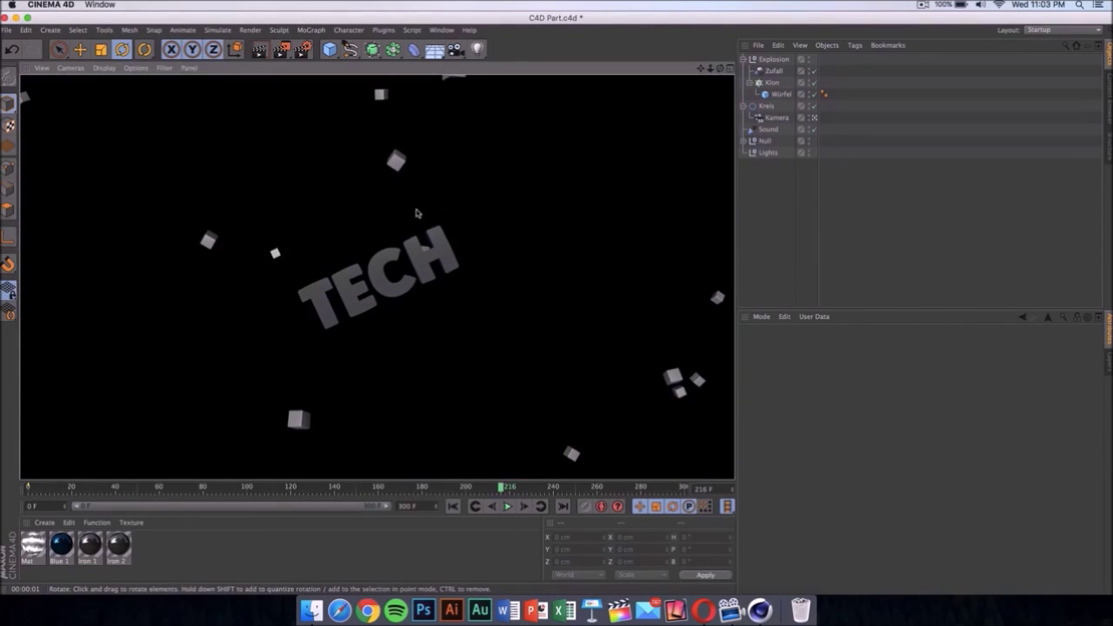
click(537, 281)
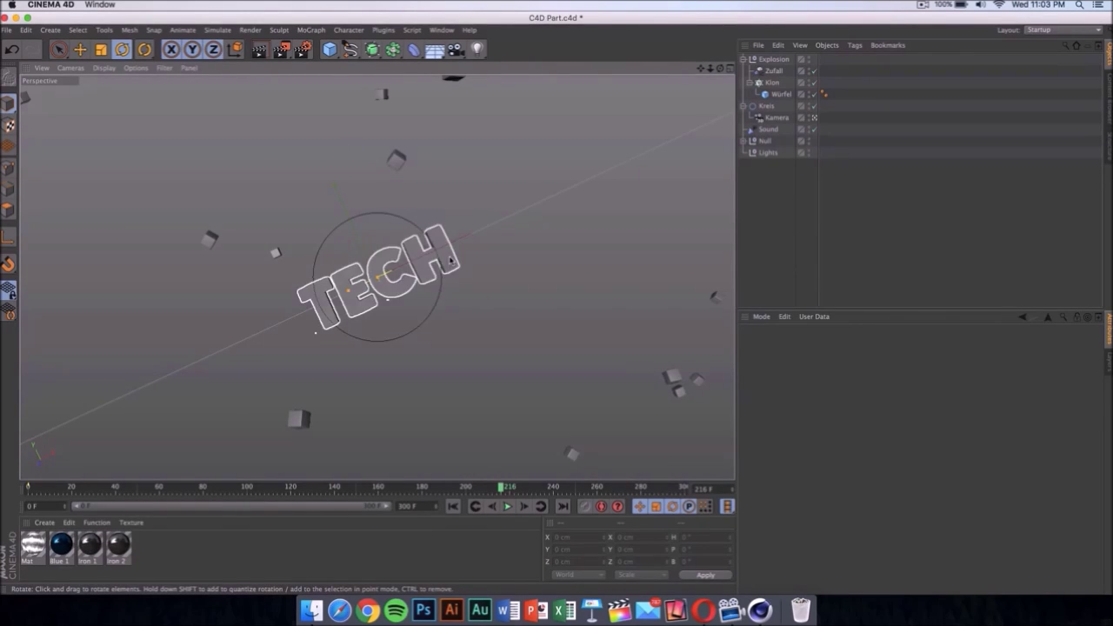
Browse the available fonts for the 70 cm deep TECH text without choosing one.
click(451, 260)
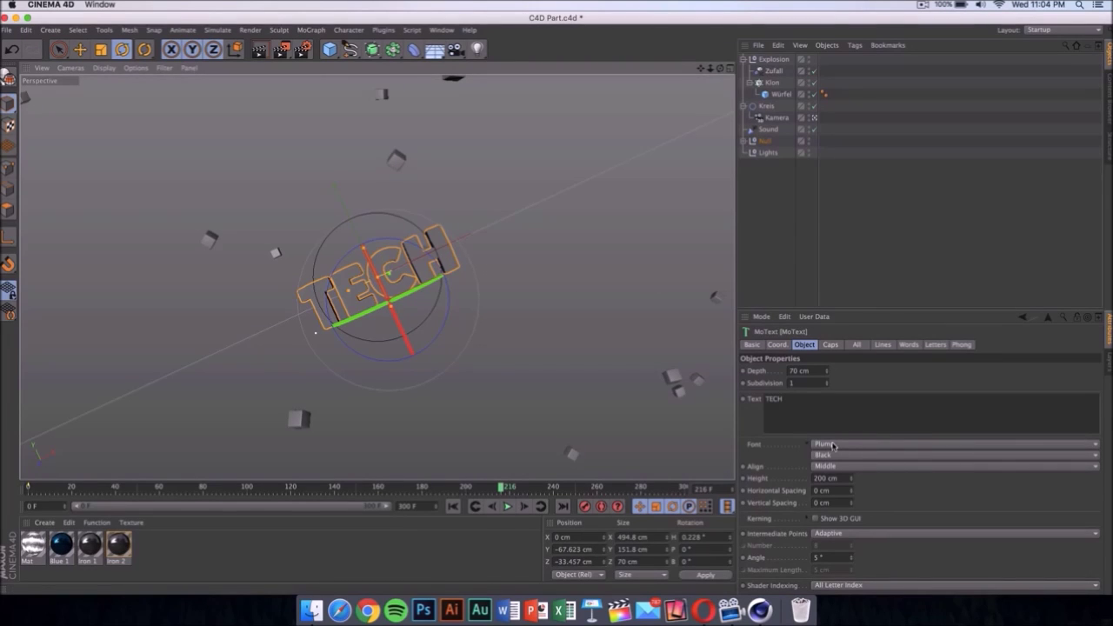
click(863, 444)
click(860, 445)
click(860, 445)
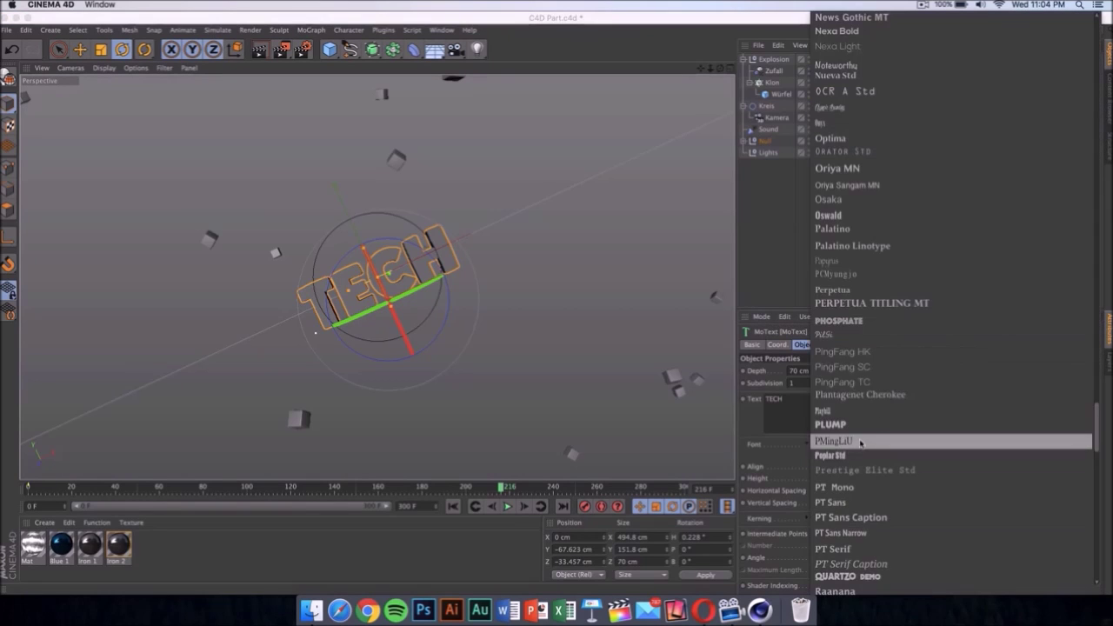
scroll(907, 235, up, 20)
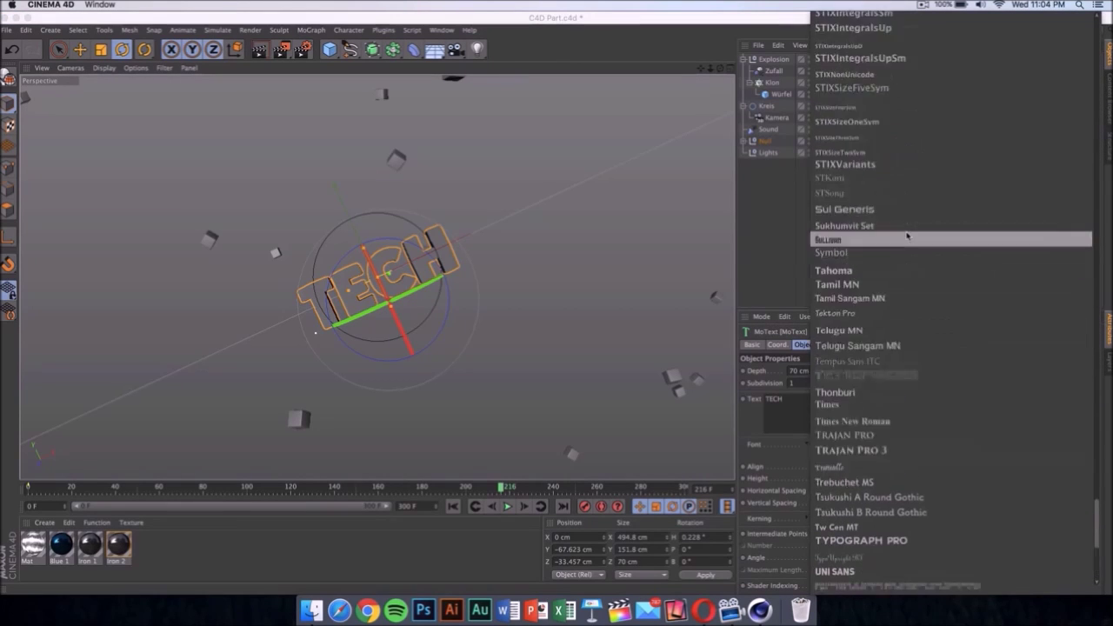
scroll(907, 119, down, 20)
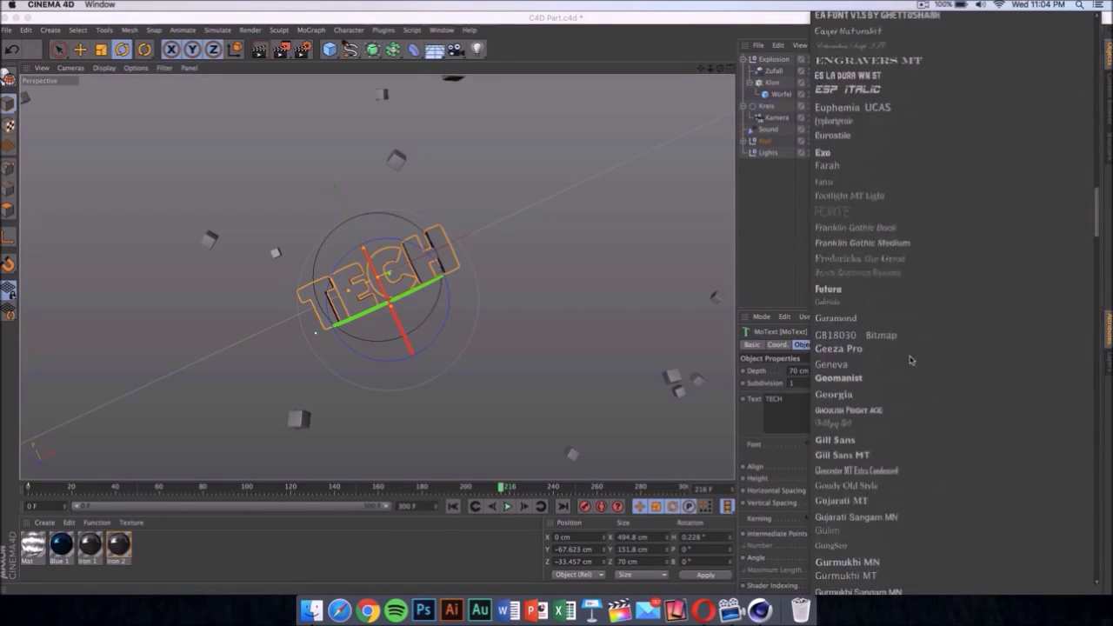
click(621, 346)
click(727, 453)
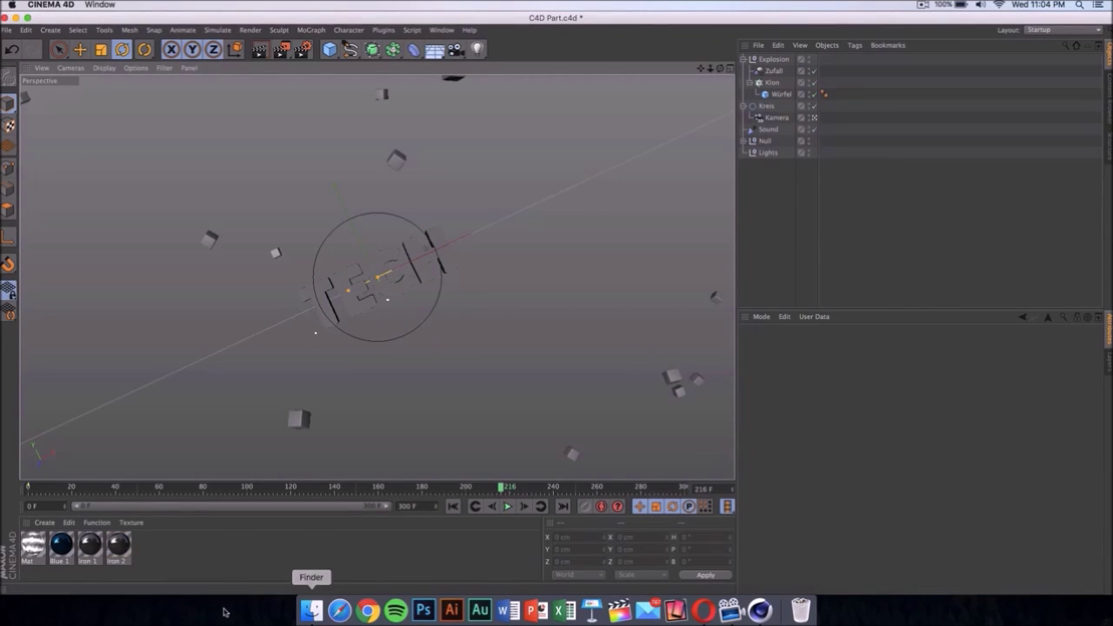
Inspect the color settings of the Blue 1 material in the Material Editor.
click(67, 545)
double_click(67, 544)
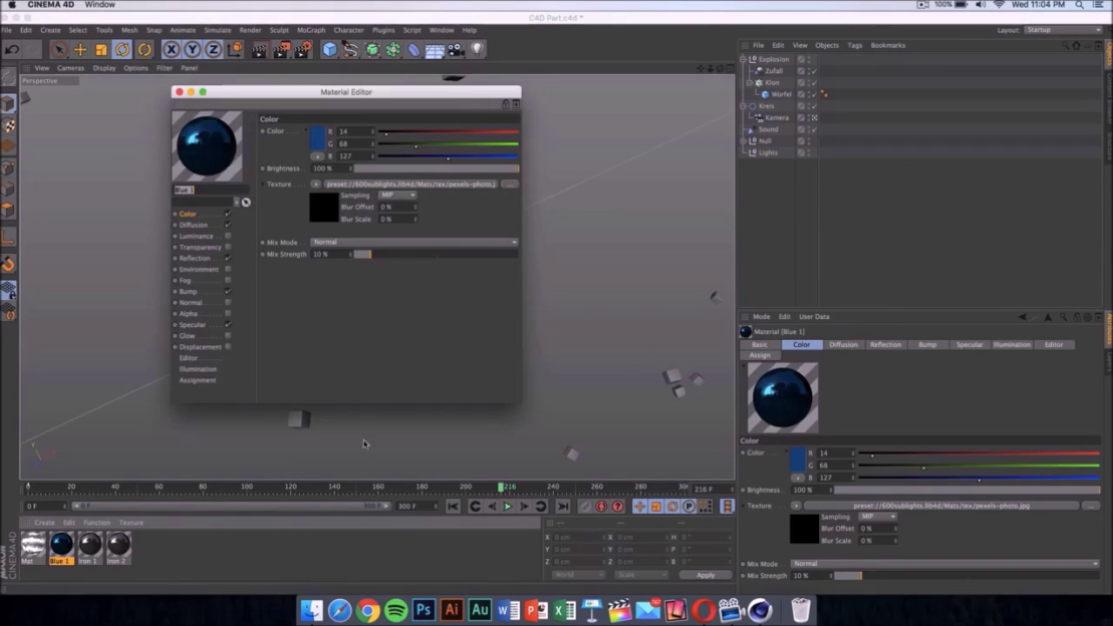
drag(299, 90, 662, 48)
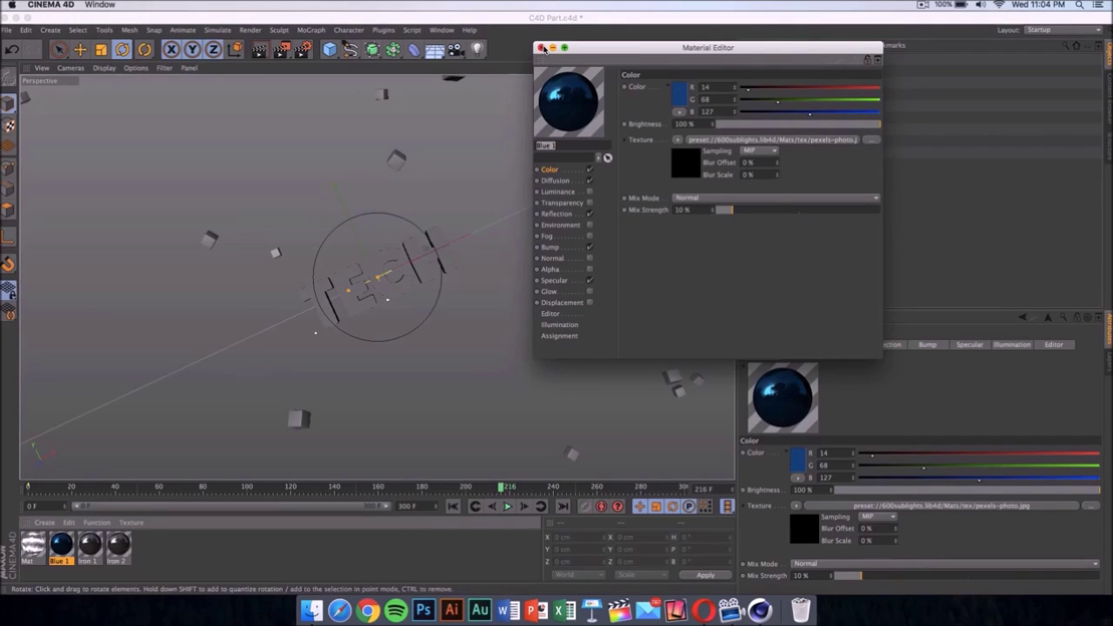
click(541, 48)
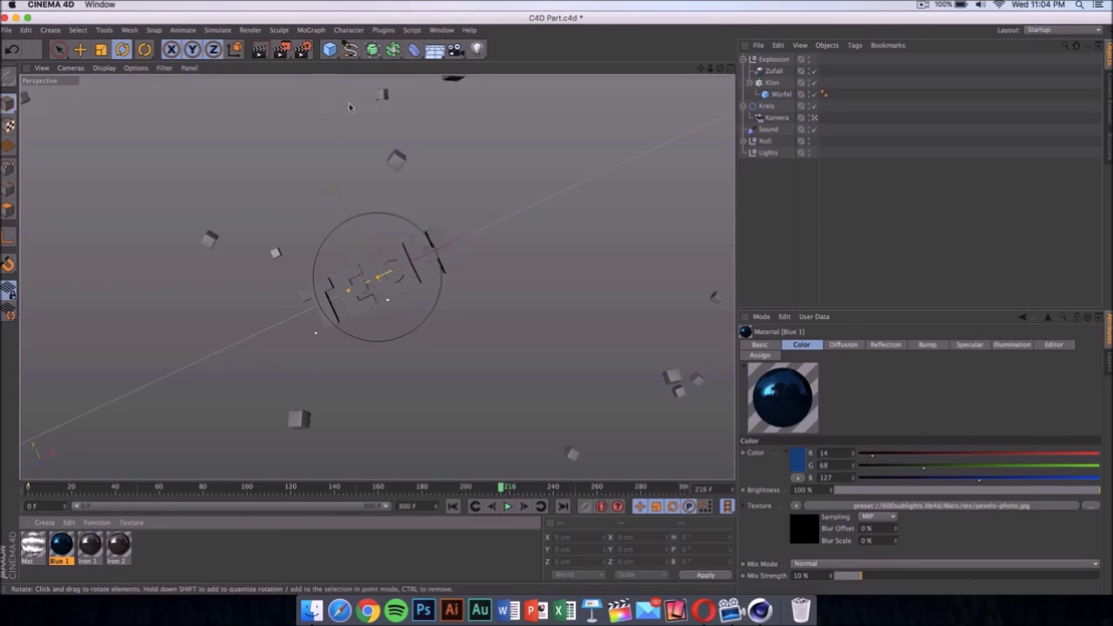
Review the output and save options in the render settings, including the Intro file's Desktop location and the available formats, without changing them.
click(305, 52)
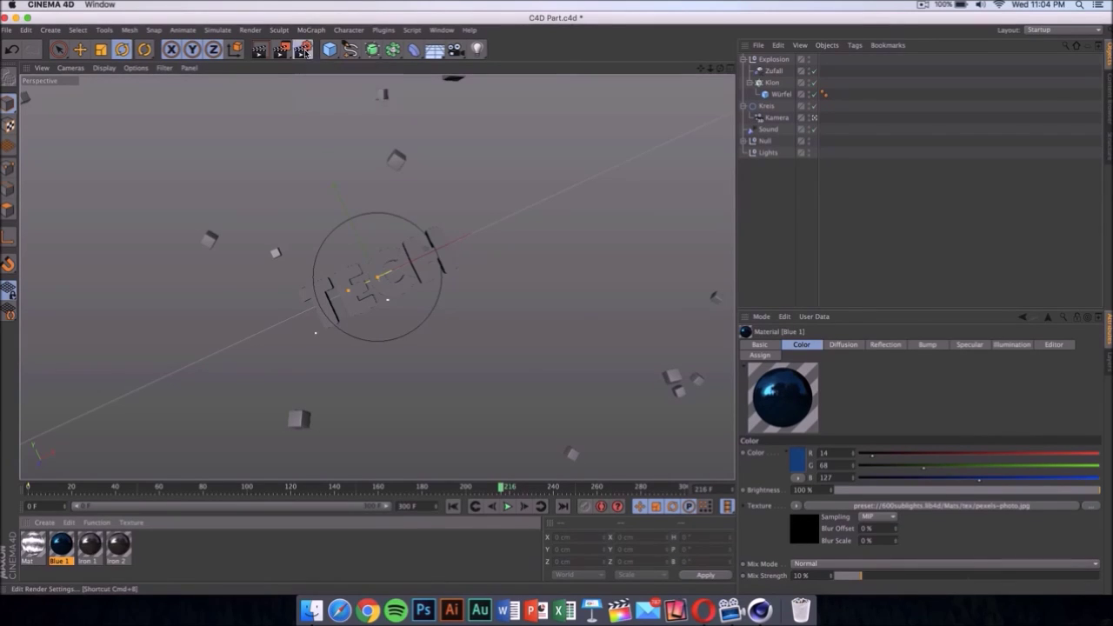
drag(339, 28, 524, 122)
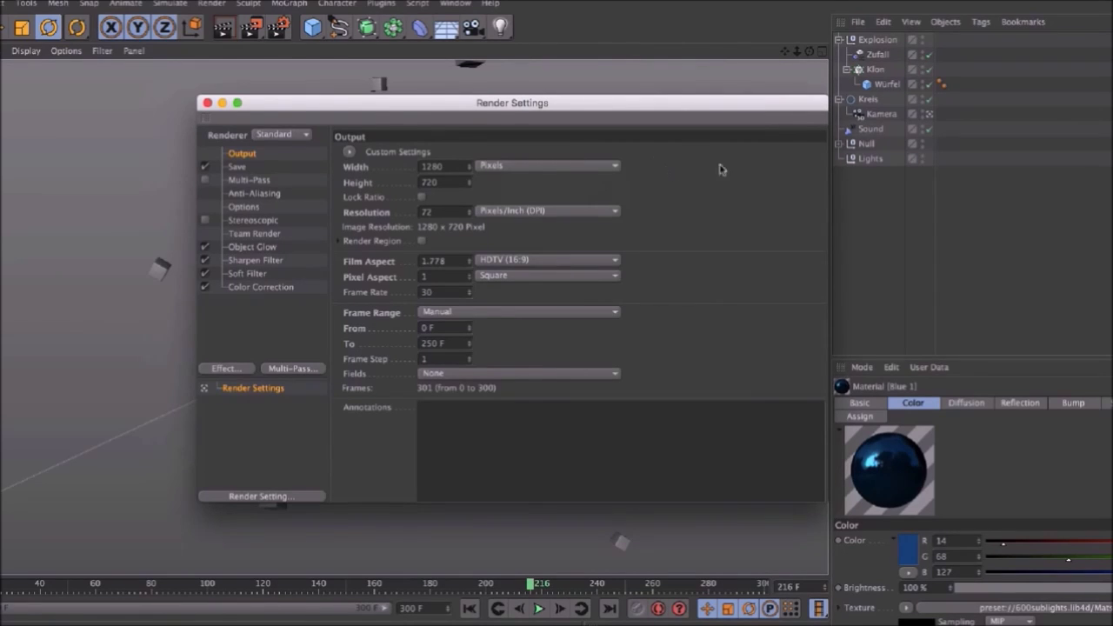
click(267, 169)
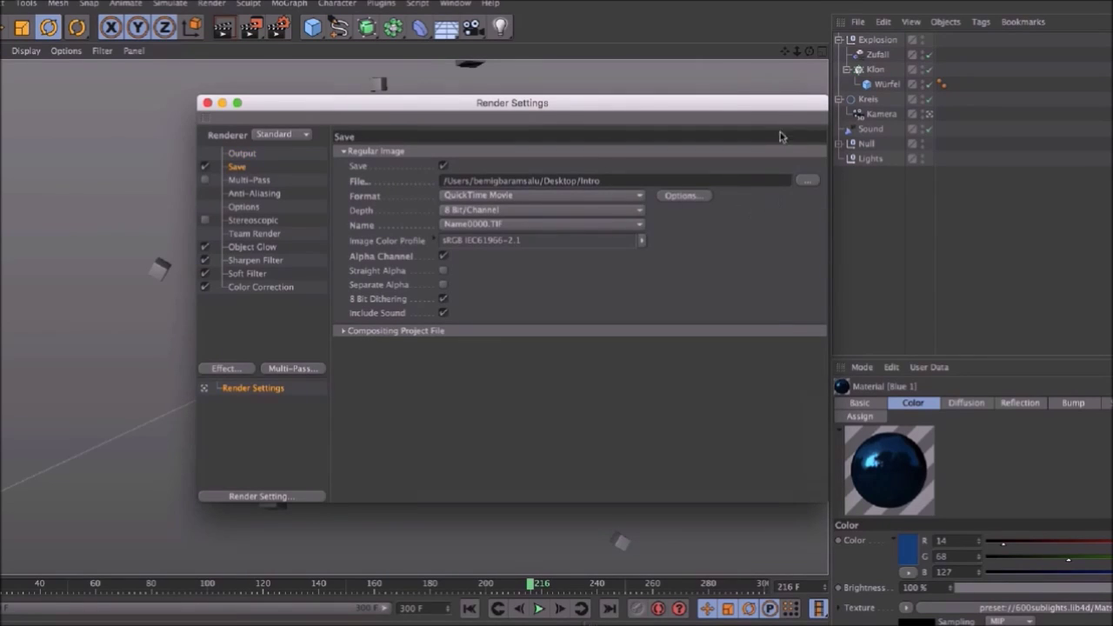
click(808, 178)
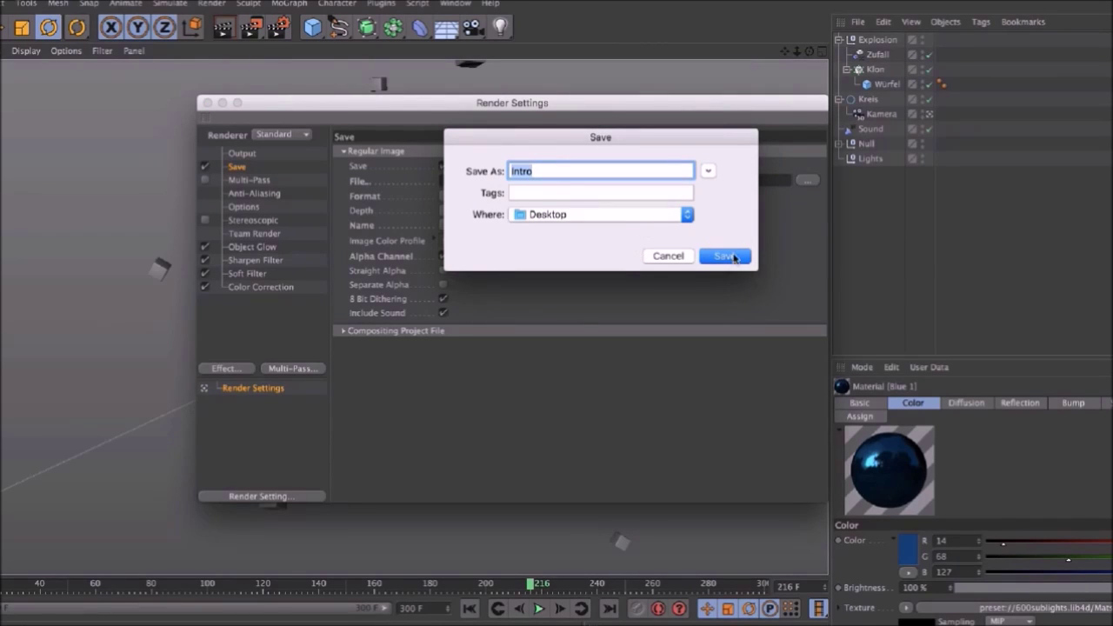
click(676, 255)
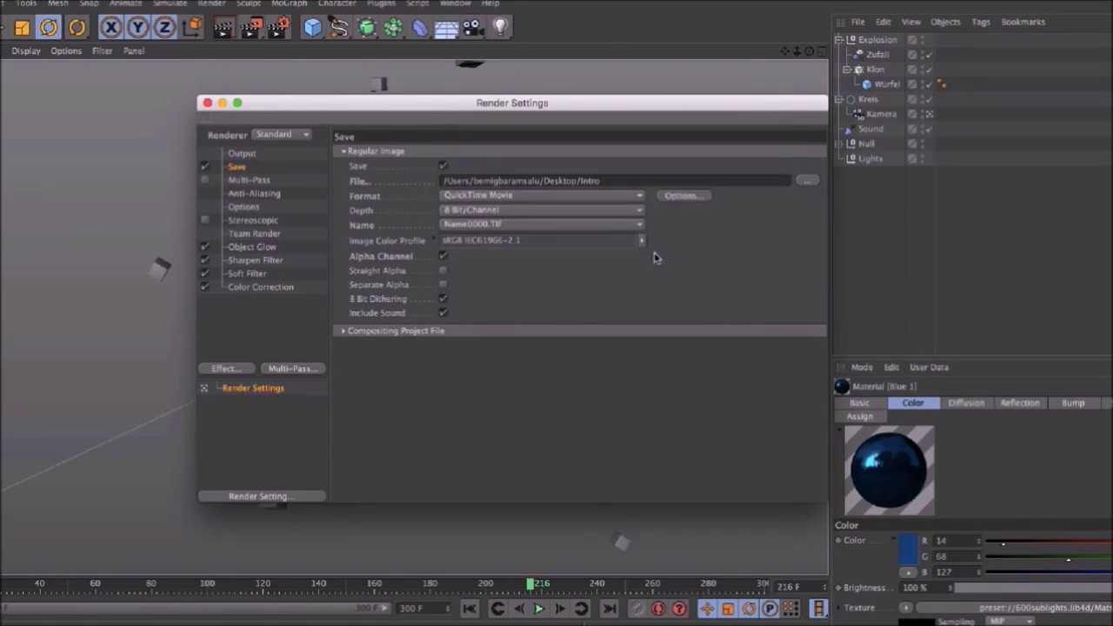
click(559, 196)
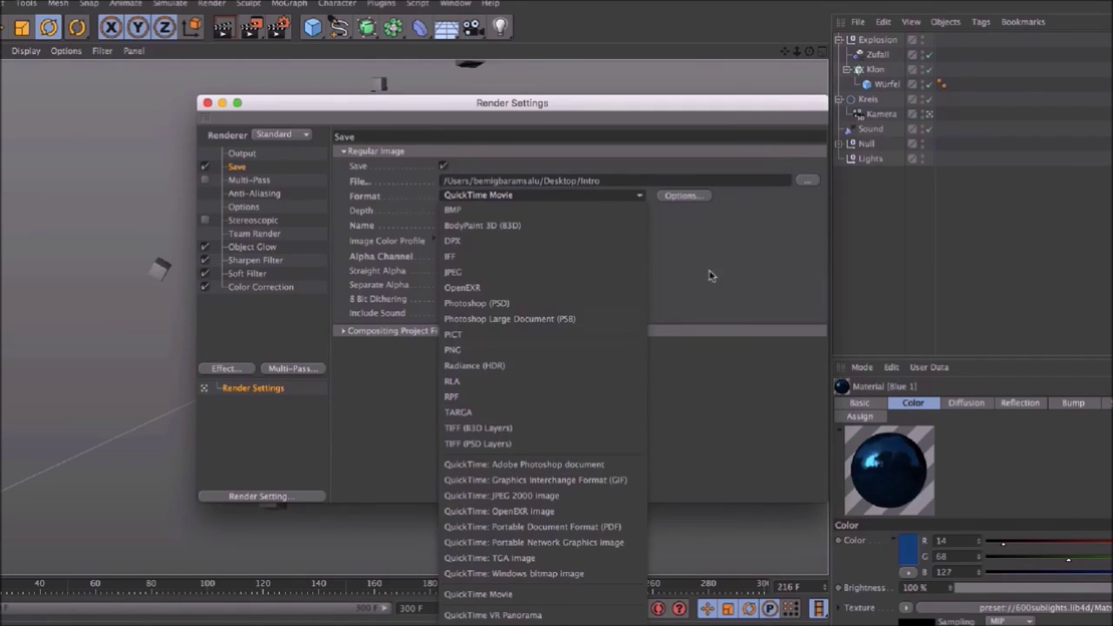
click(735, 261)
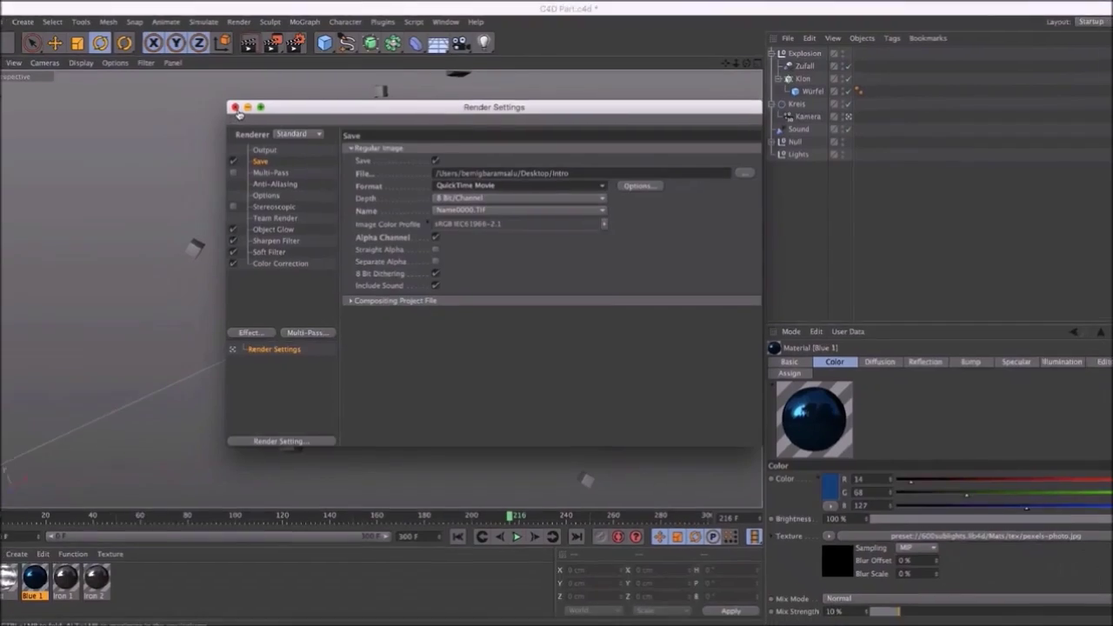
click(207, 102)
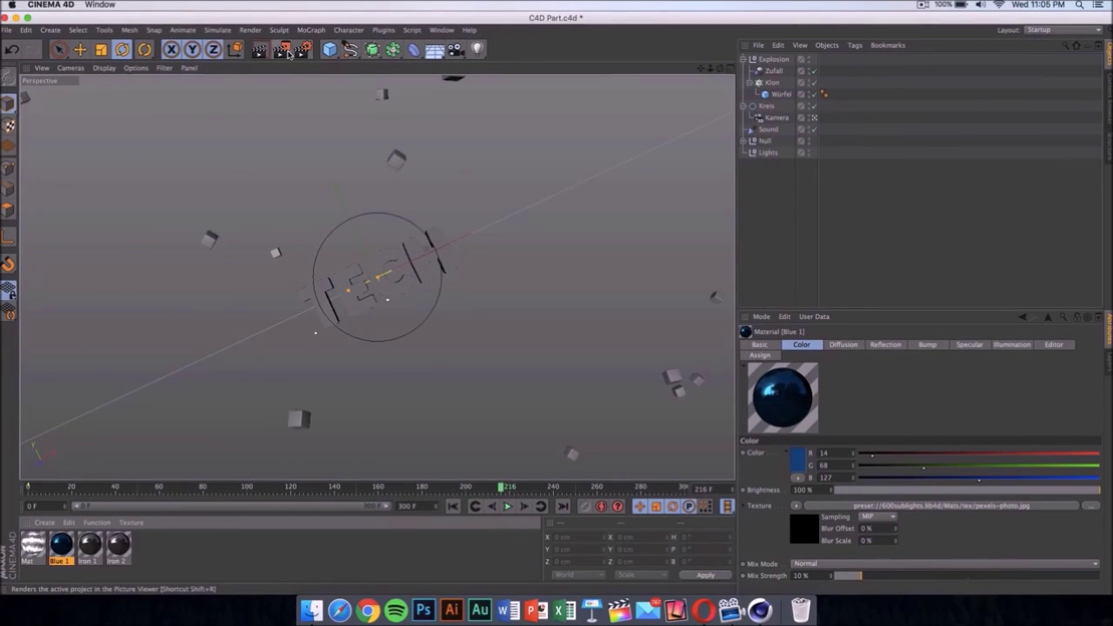
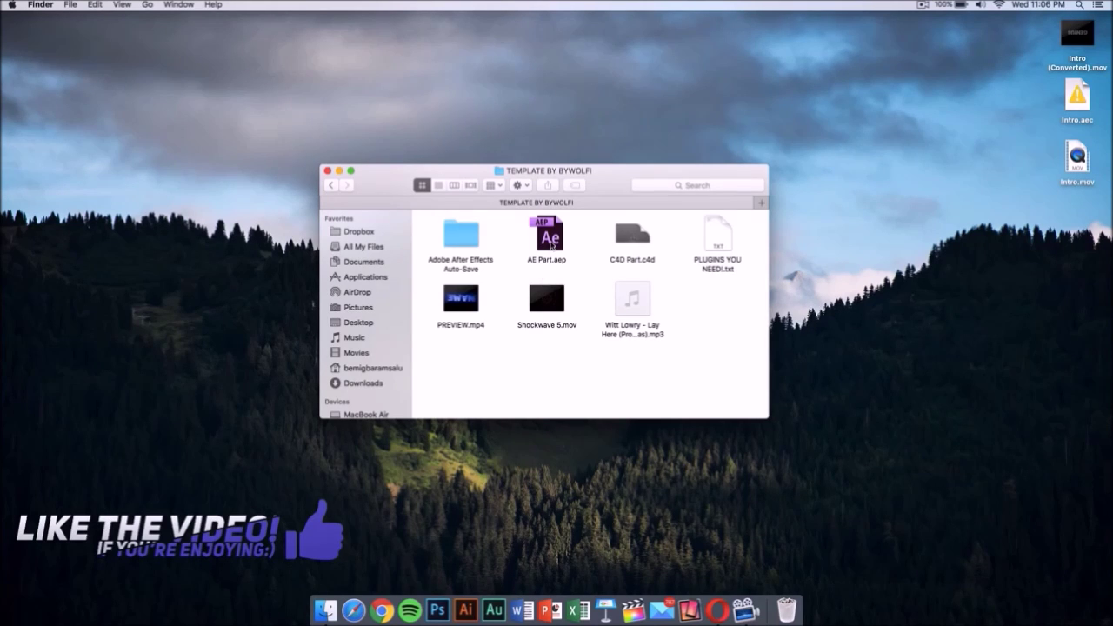
Open AE Part.aep in After Effects and step the Template composition back nine frames to 0:00:04:21.
click(551, 244)
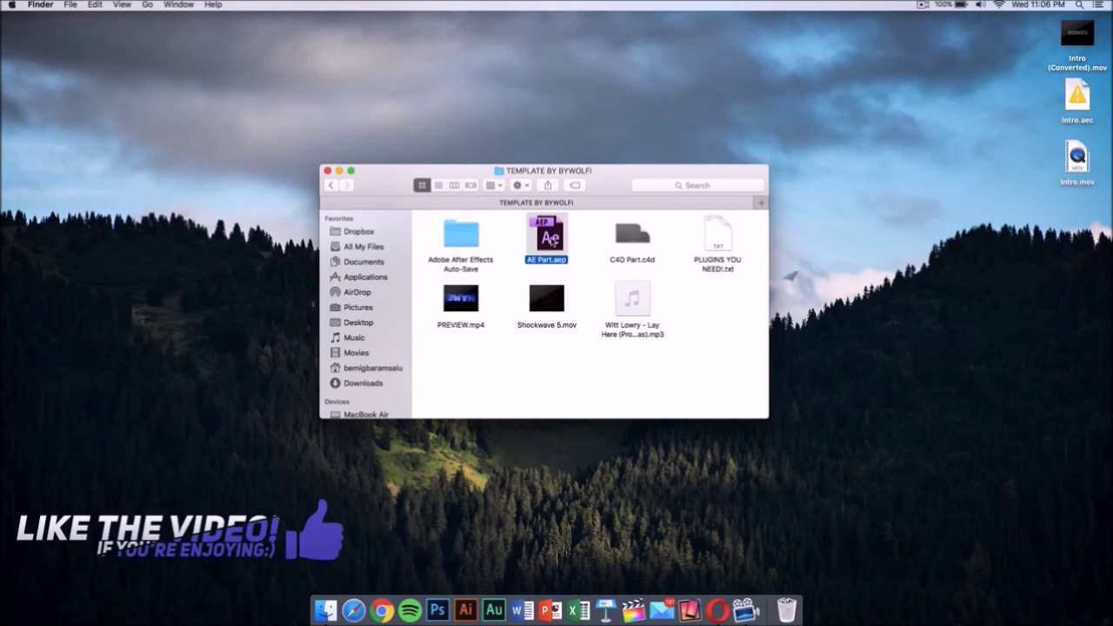
double_click(551, 242)
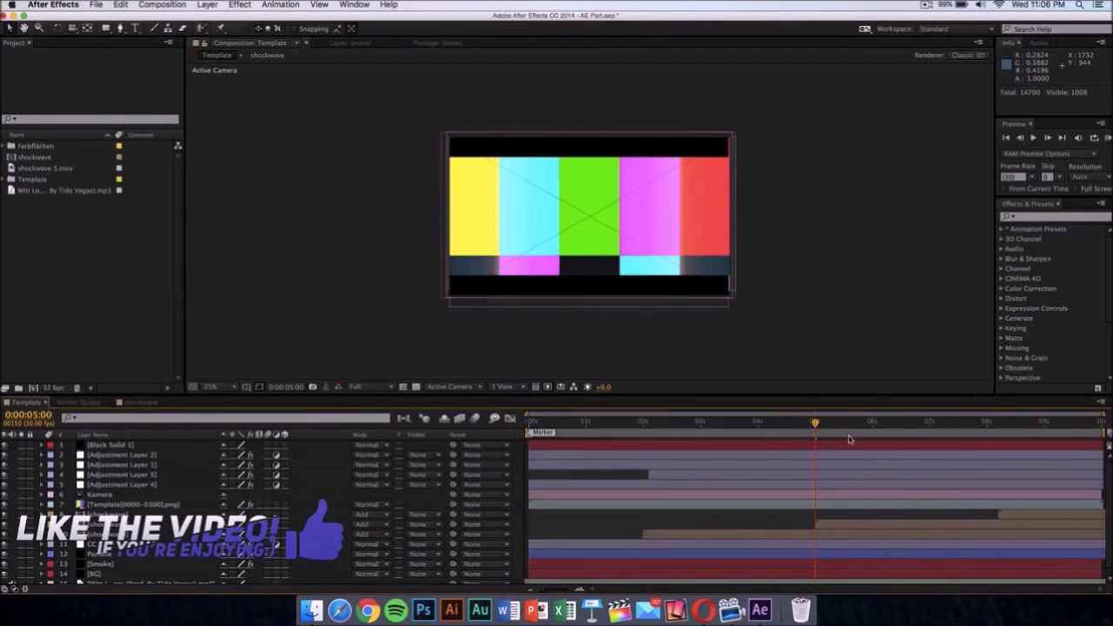
key(Page_Up)
key(Page_Up)
key(Page_Up)
key(Page_Up)
key(Page_Up)
key(Page_Up)
key(Page_Up)
key(Page_Up)
key(Page_Up)
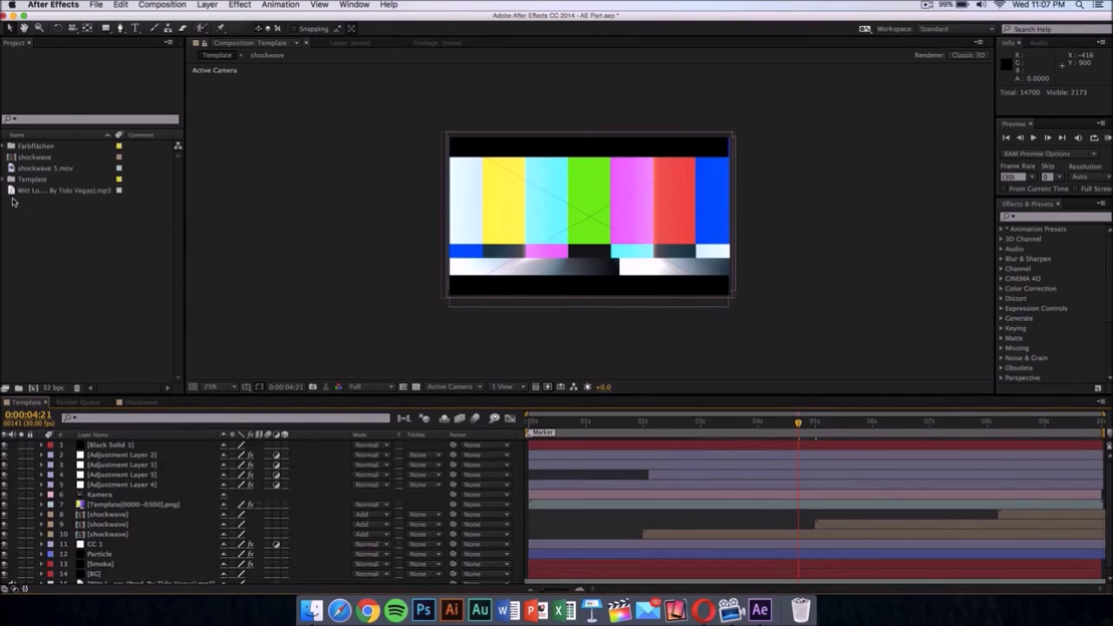
Replace the missing Template[0000-0300].png footage in the Template folder with Intro (Converted).mov from the Desktop.
click(50, 180)
double_click(50, 180)
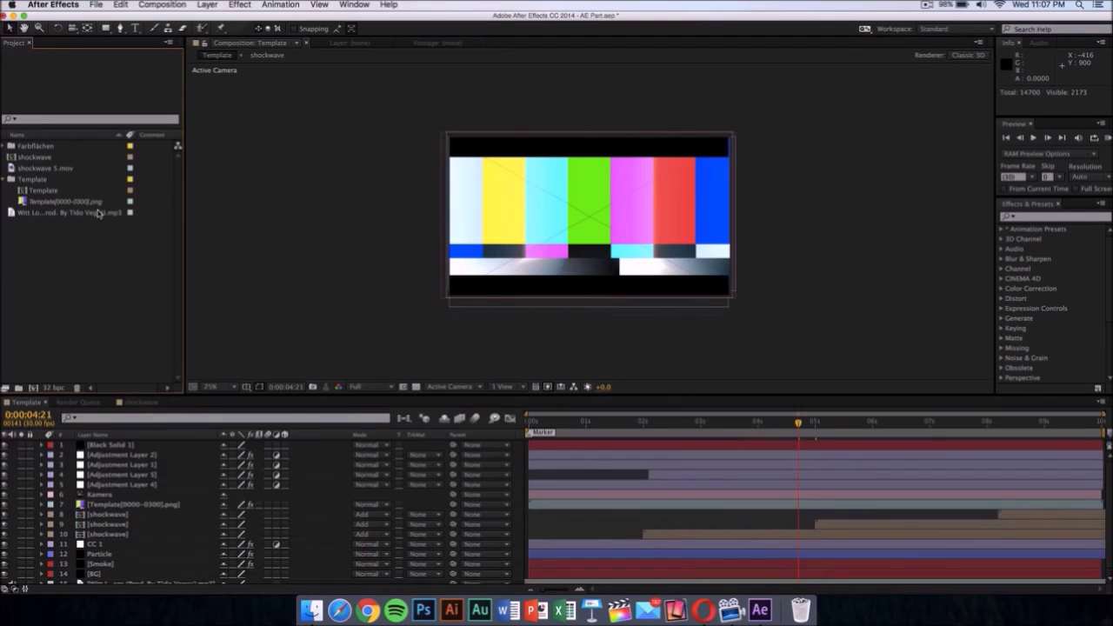
drag(33, 181, 36, 201)
click(36, 201)
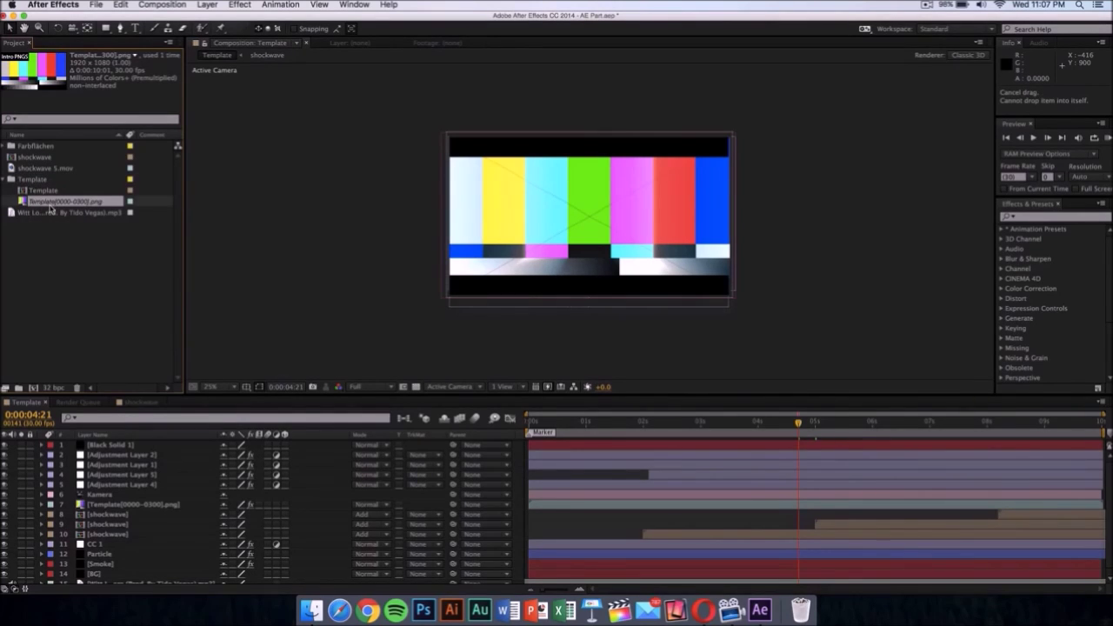
right_click(51, 206)
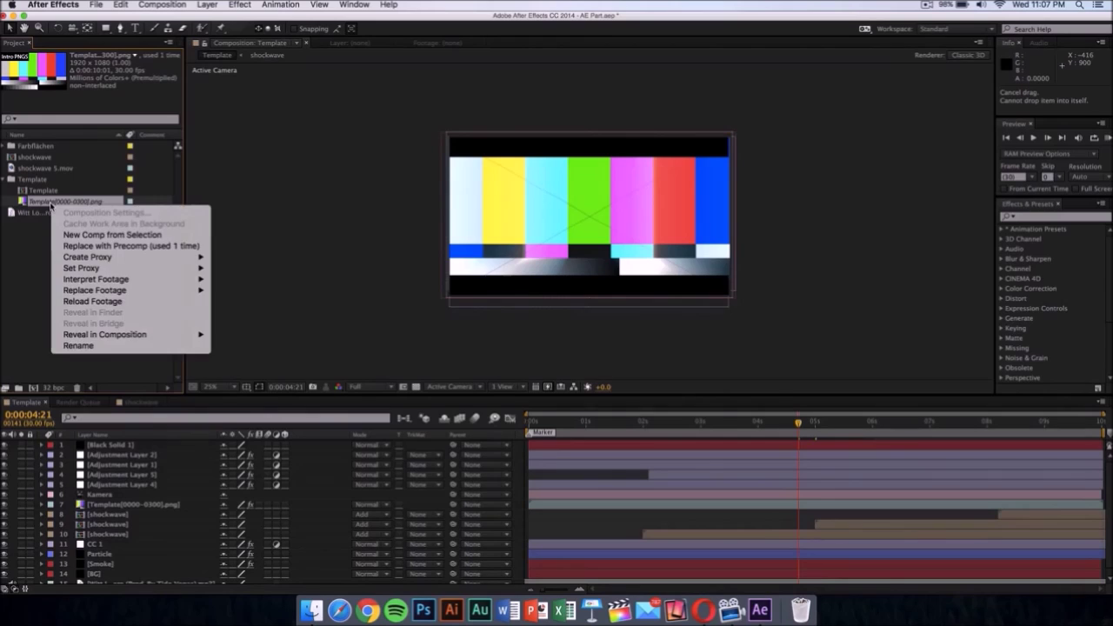
click(51, 206)
right_click(100, 204)
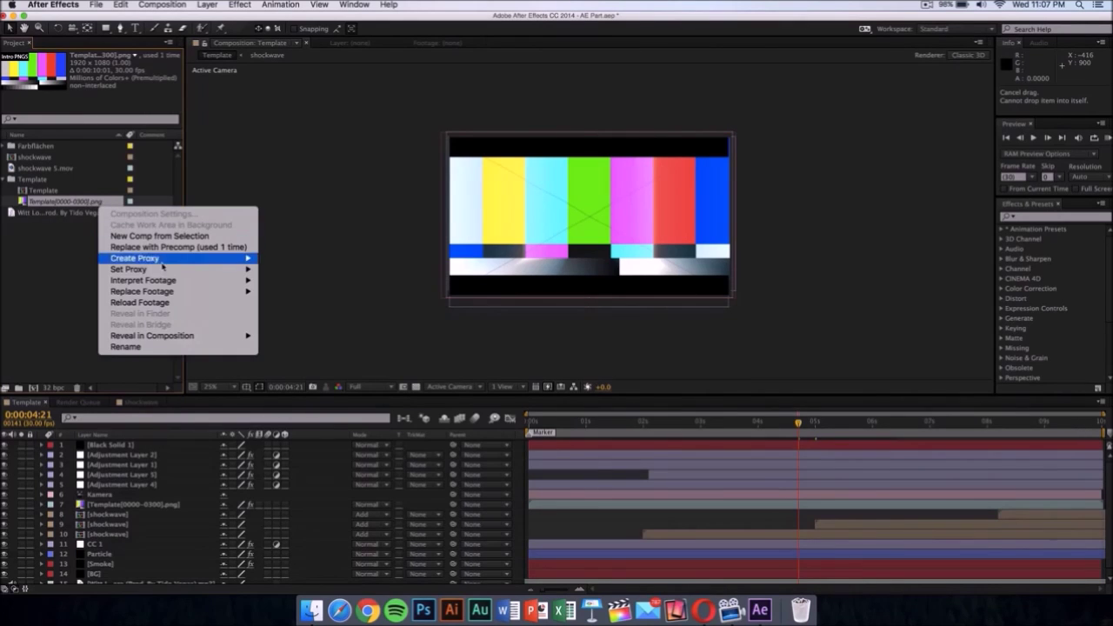
mouse_move(177, 292)
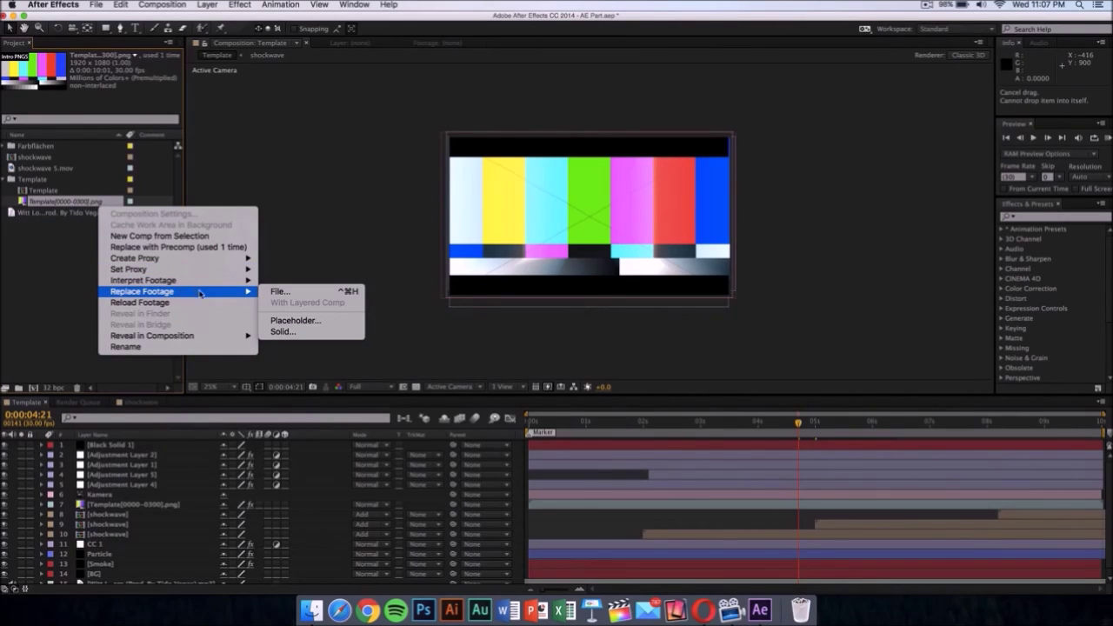
click(298, 293)
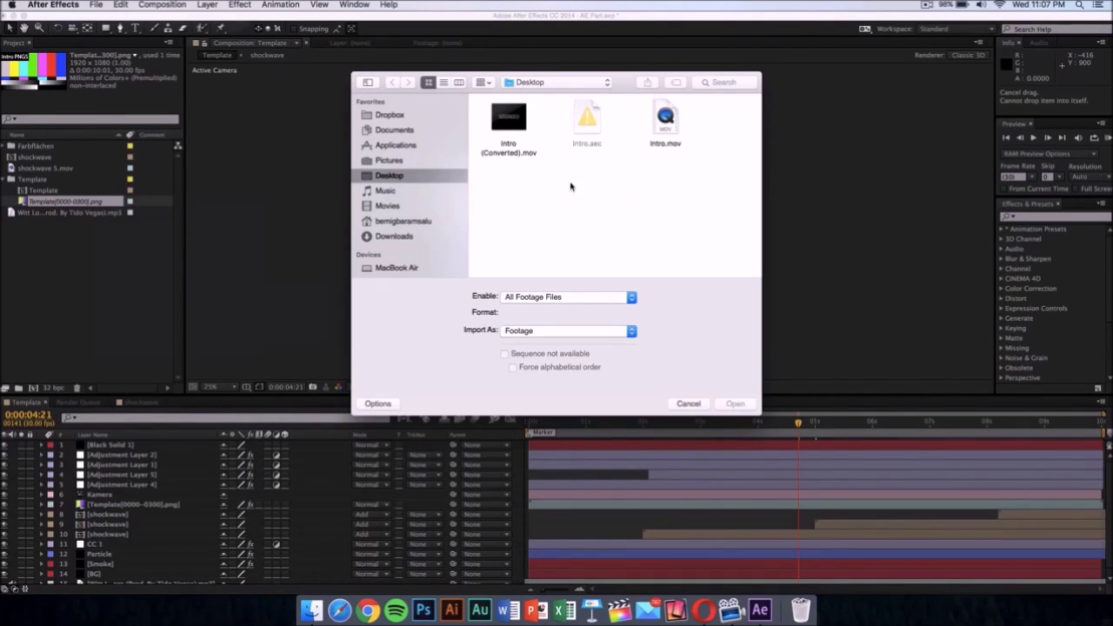
click(521, 155)
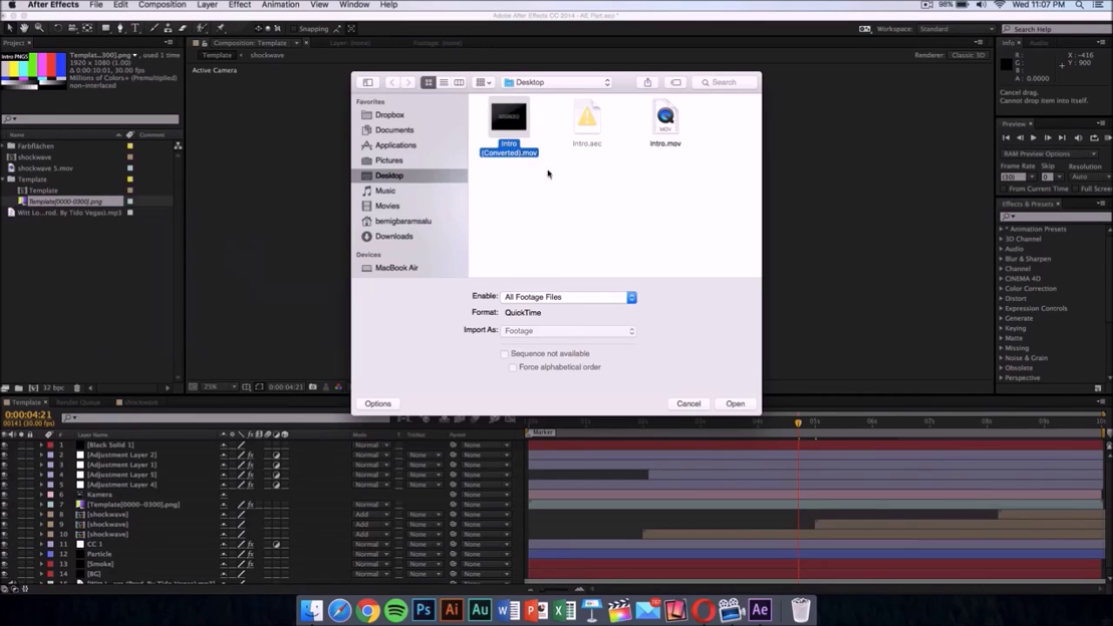
click(741, 405)
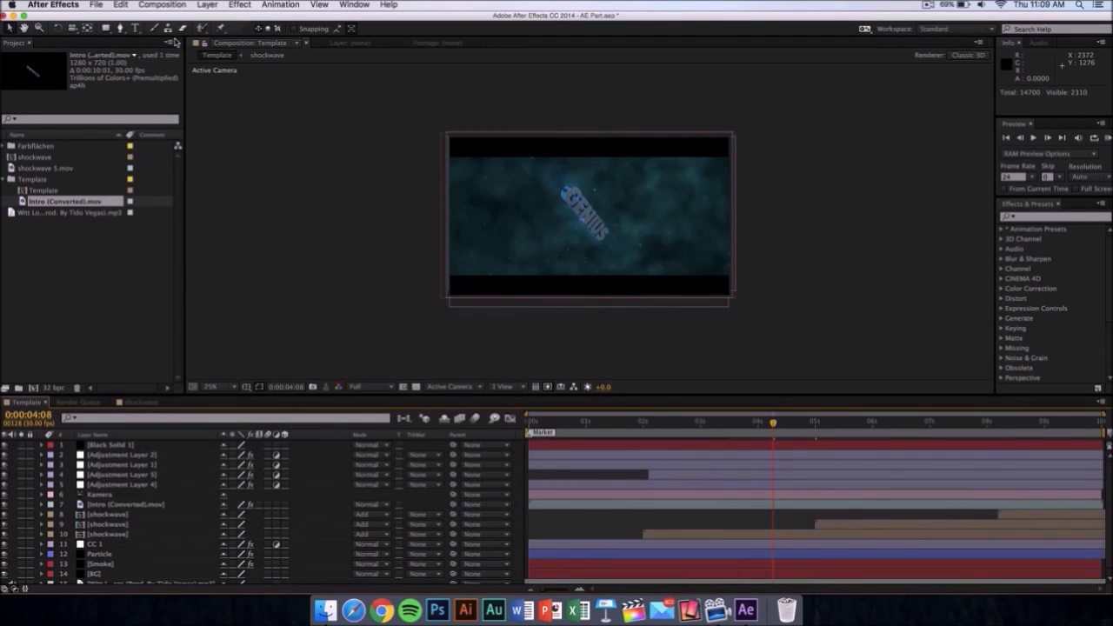
Render the Template composition through the render queue as the QuickTime movie Template_1 on the Desktop.
click(174, 4)
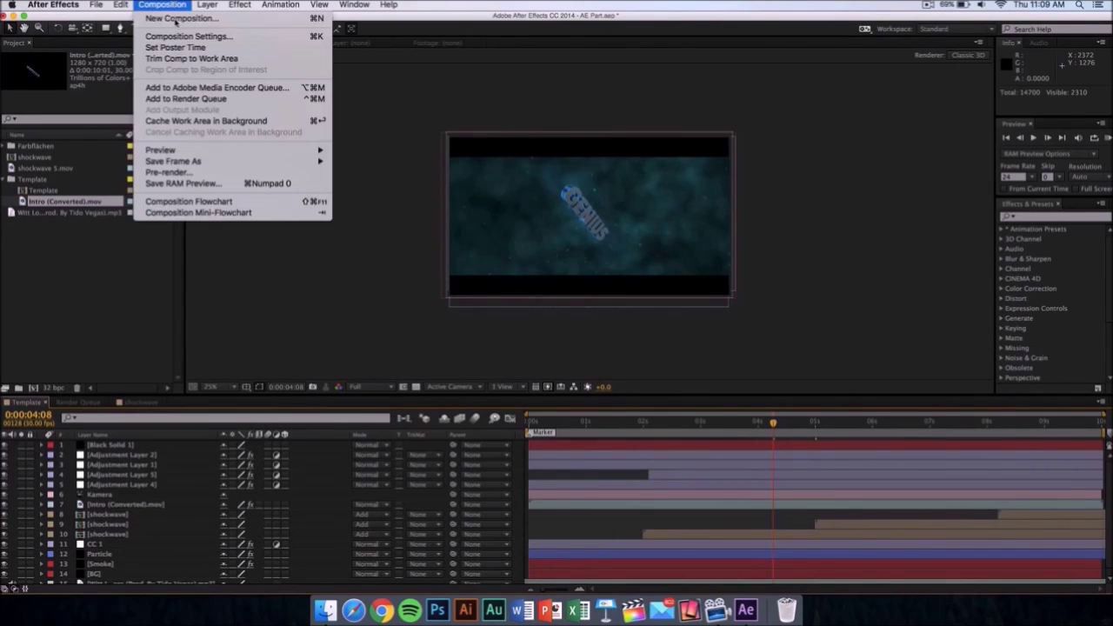
click(194, 99)
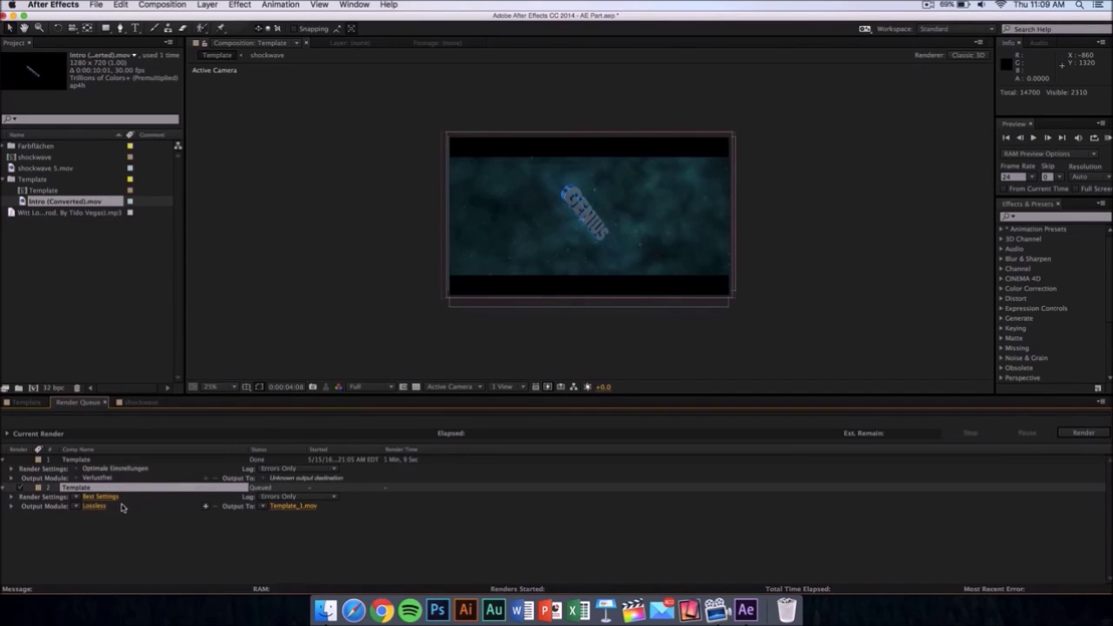
click(295, 507)
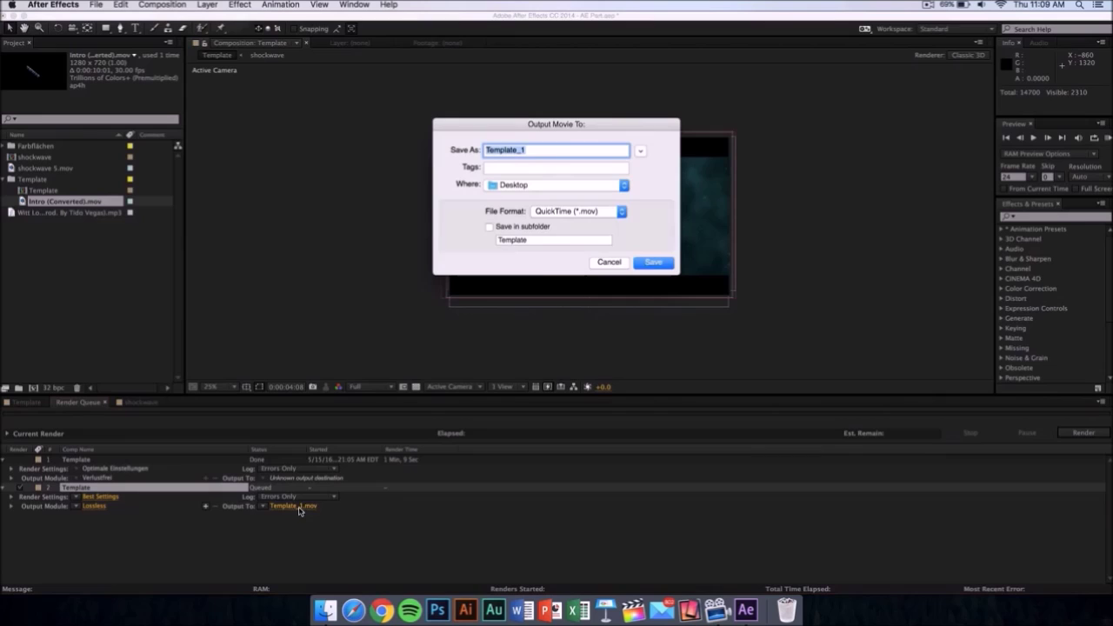
click(517, 187)
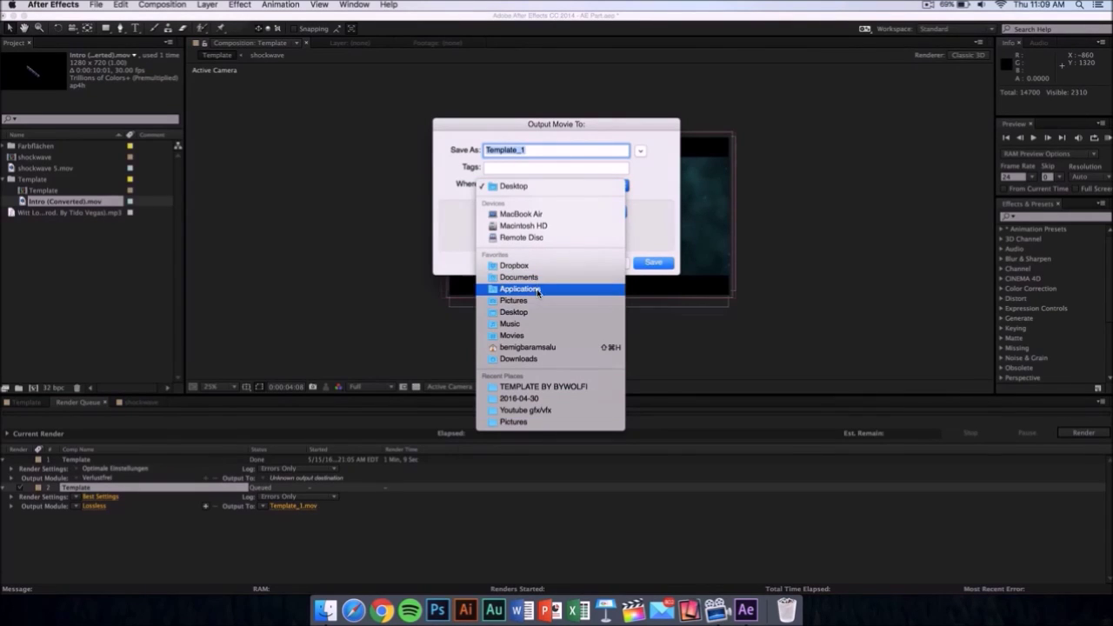
click(671, 213)
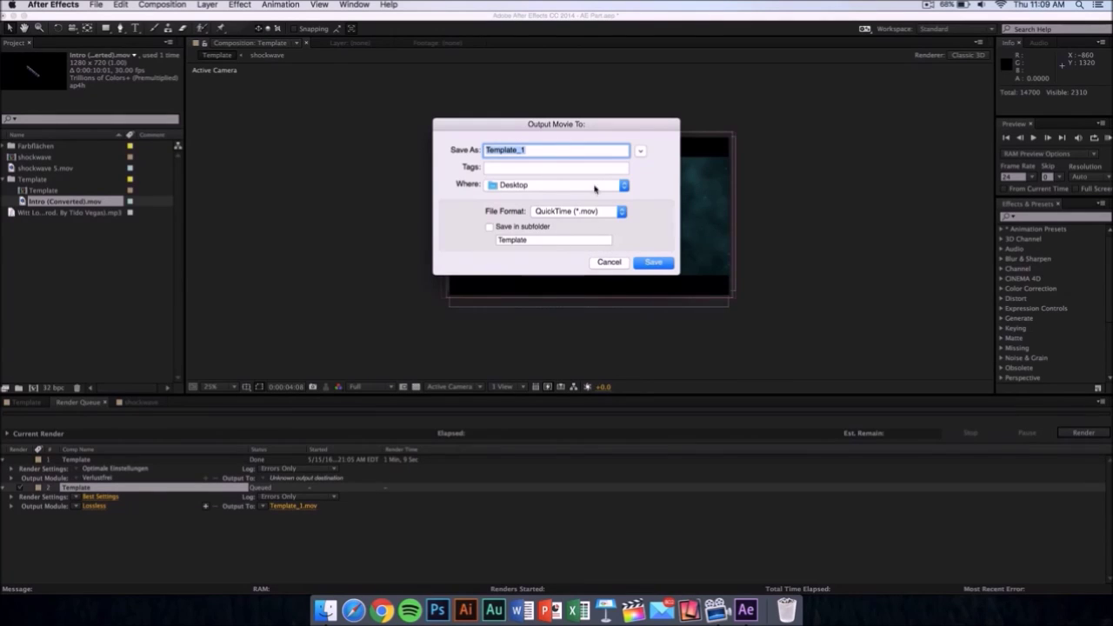
click(661, 262)
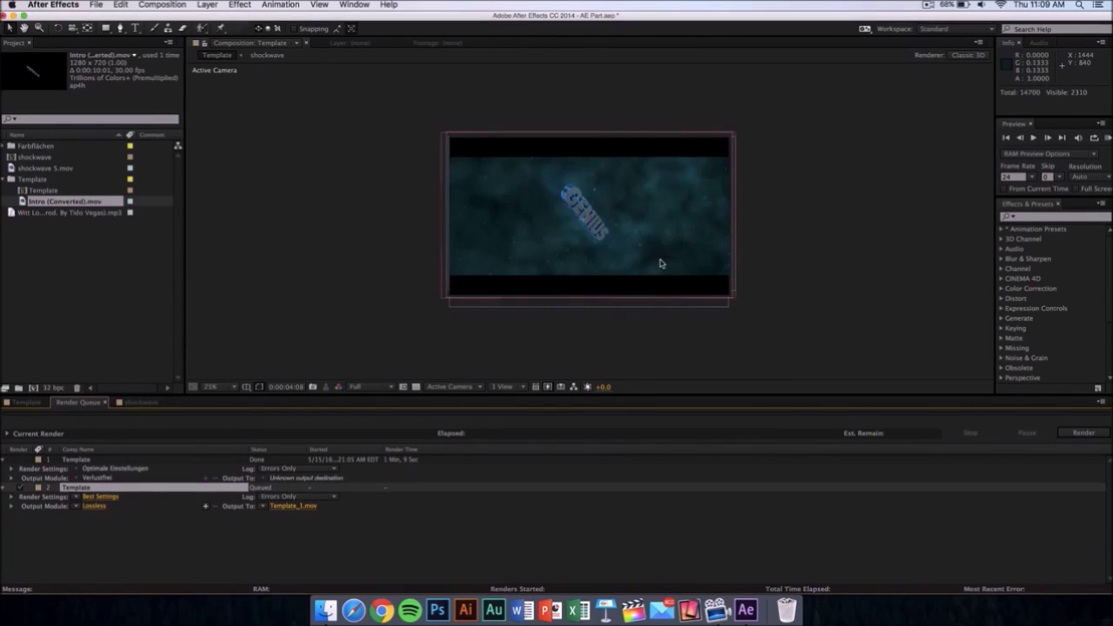
click(1082, 433)
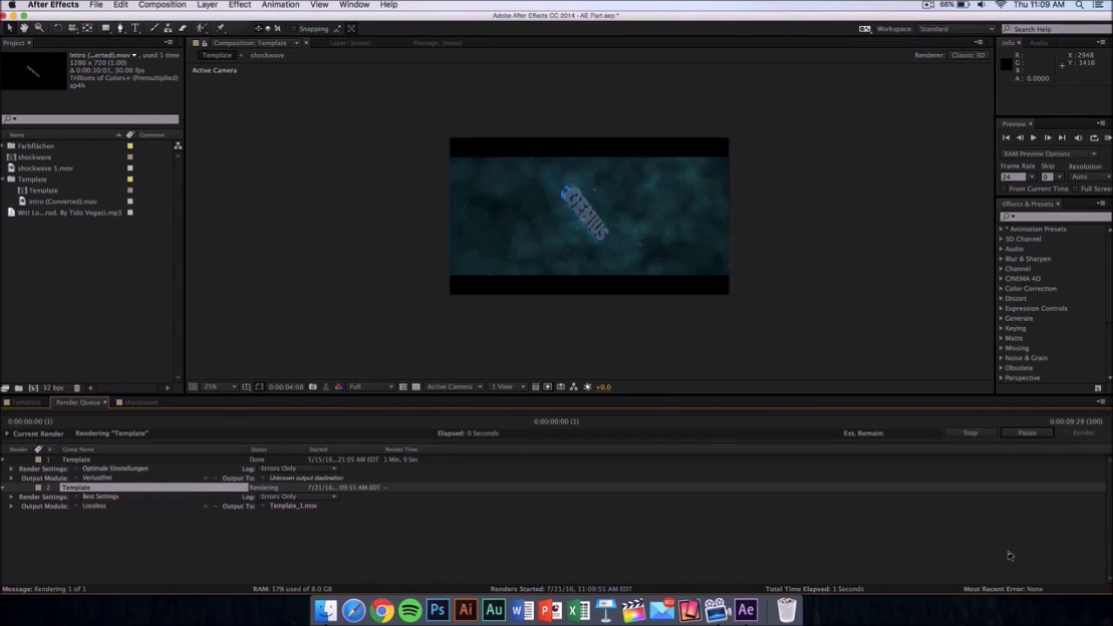